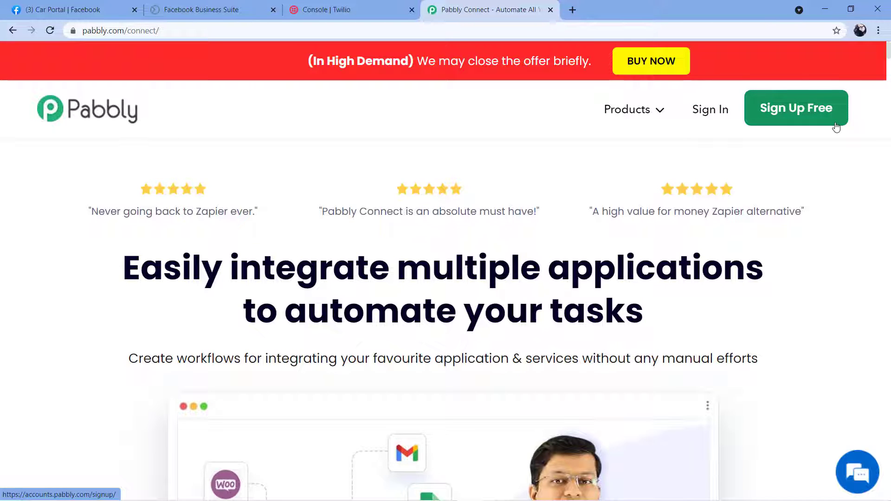
# - Sign in to Pabbly and launch Pabbly Connect from the All Apps page
pyautogui.click(713, 116)
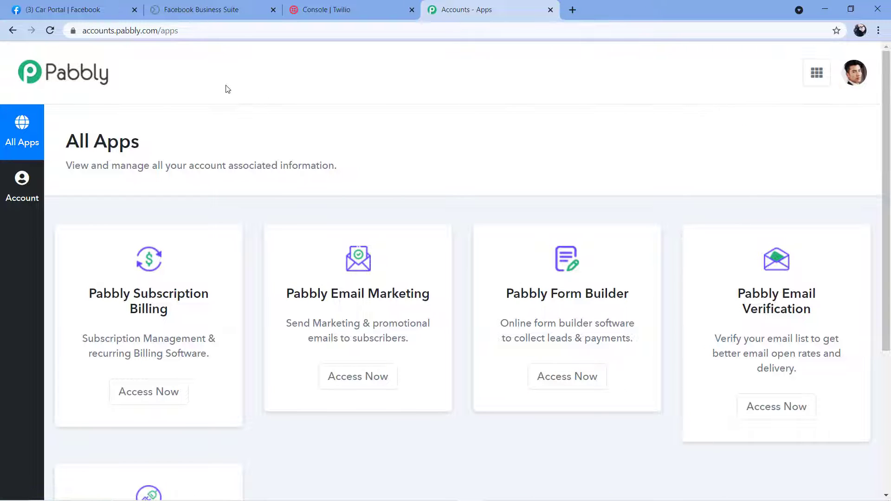
pyautogui.scroll(-3, 234, 116)
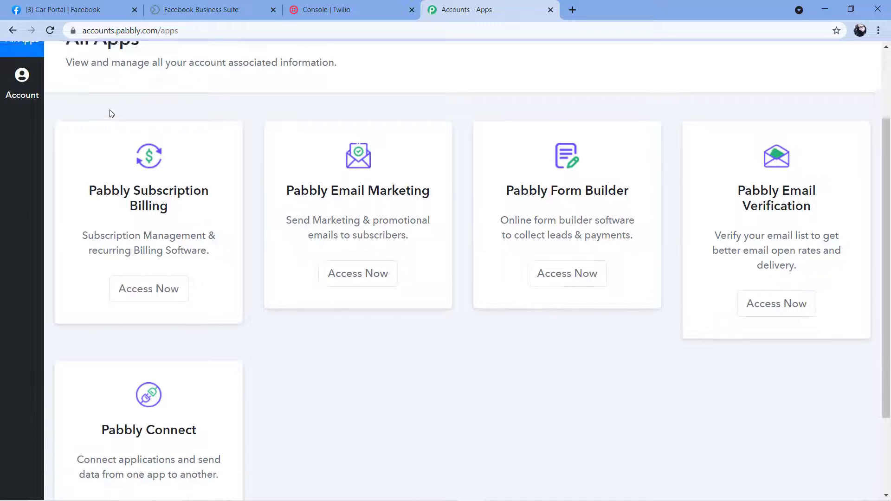
pyautogui.scroll(-1, 511, 297)
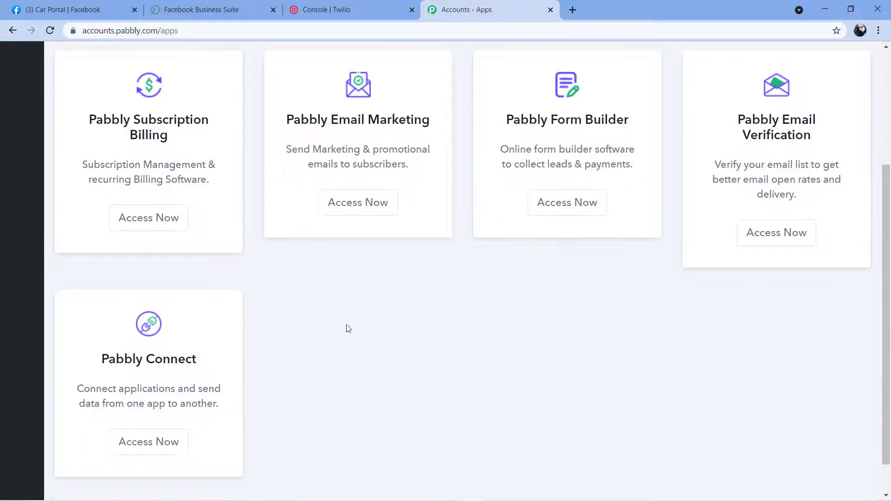
pyautogui.scroll(-1, 347, 323)
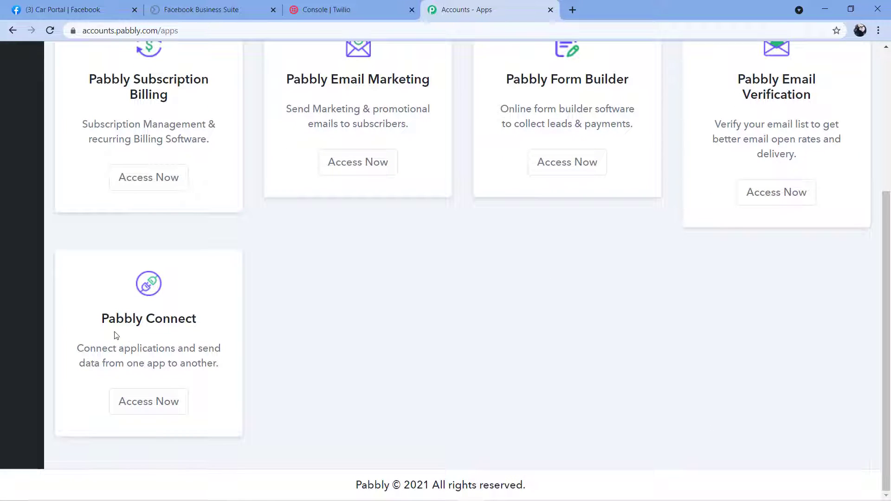
pyautogui.click(142, 410)
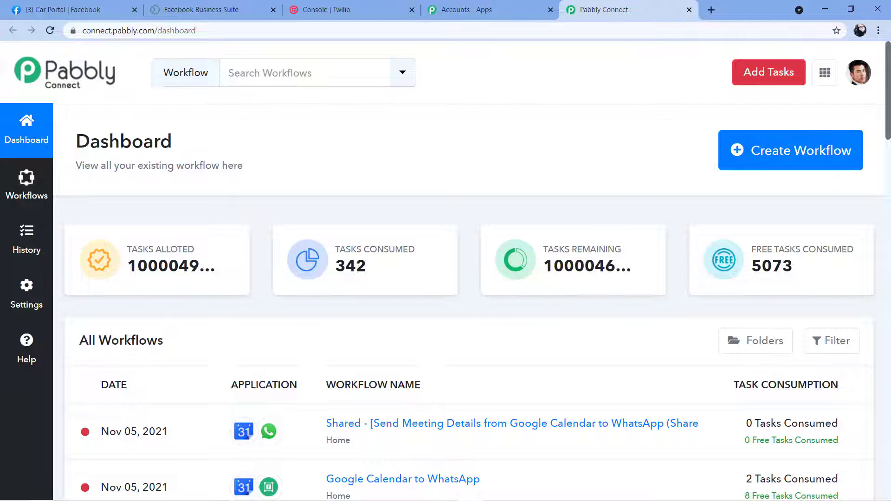
pyautogui.click(786, 153)
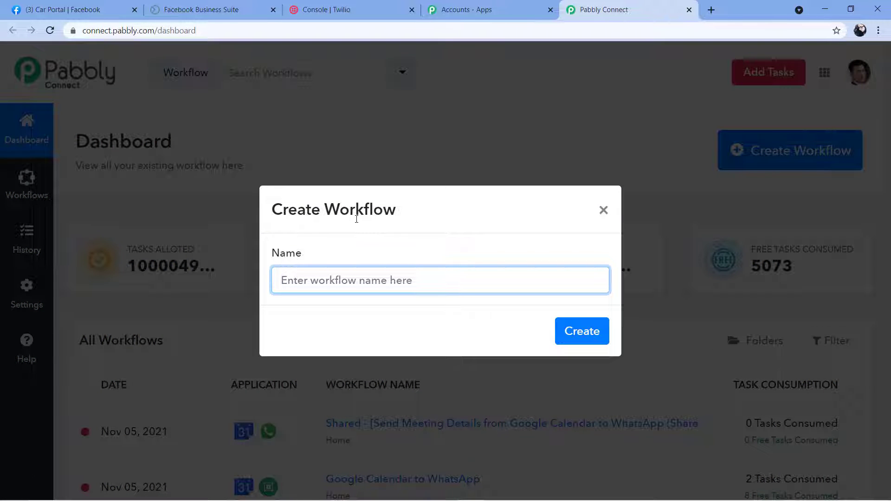
# - Create a workflow named 'Facebook Lead Ads to Twilio', capitalizing 'ads' to 'Ads'
pyautogui.write('F')
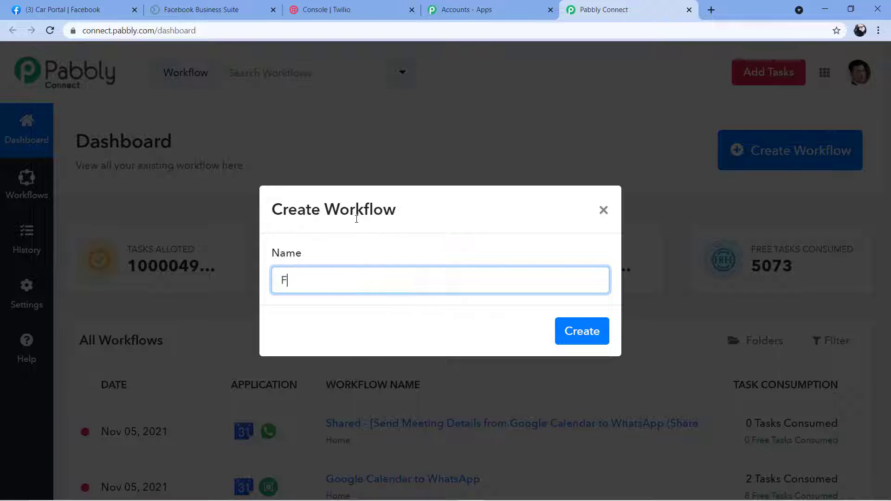
pyautogui.write('acebook Lead ads to')
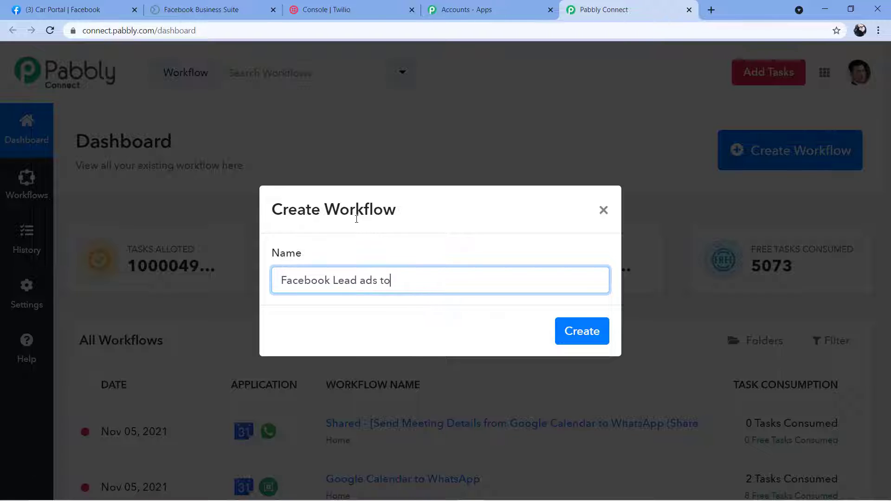
pyautogui.write(' Twilio')
pyautogui.click(365, 283)
pyautogui.press('BackSpace')
pyautogui.write('A')
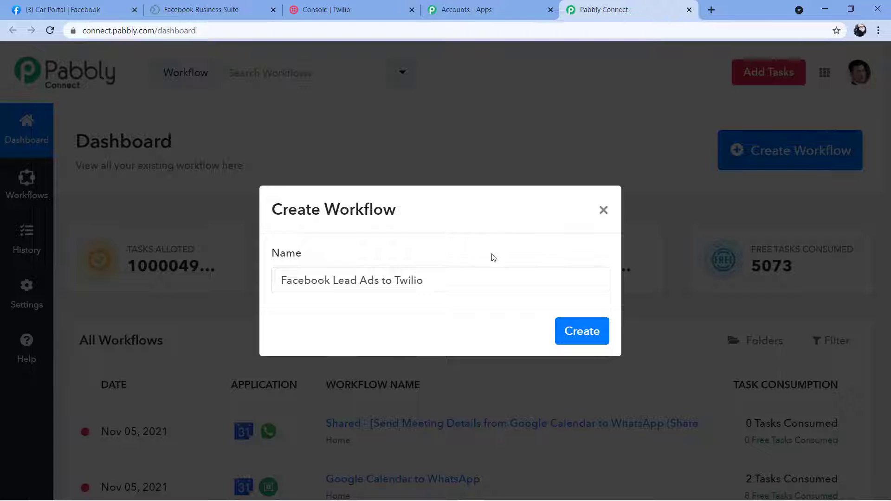
pyautogui.click(591, 332)
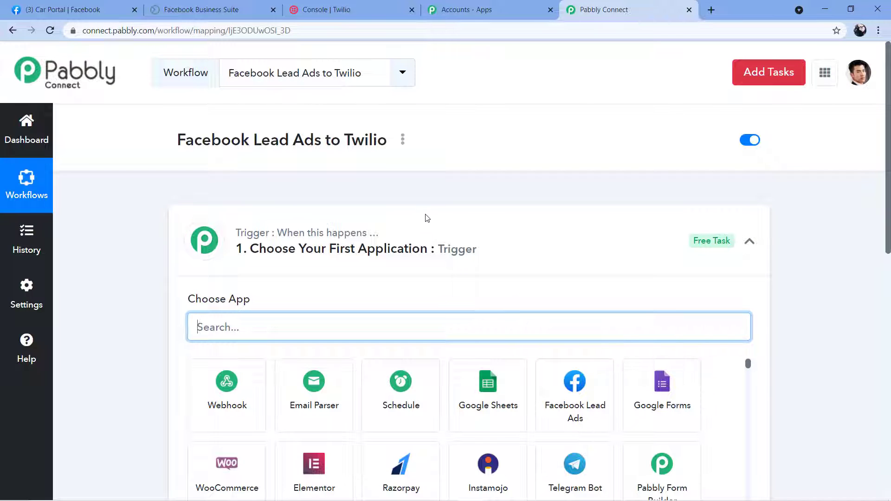
pyautogui.click(427, 218)
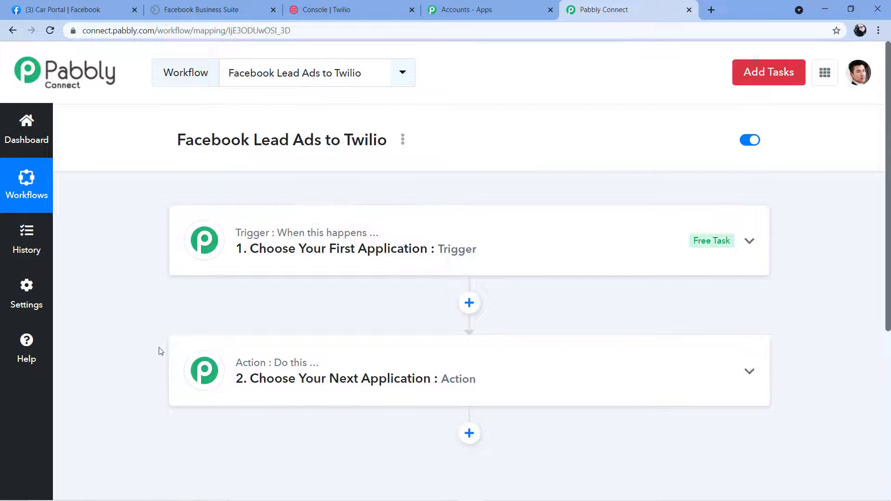
# - Expand the Trigger step and search its app list for 'Faceb'
pyautogui.moveTo(237, 362)
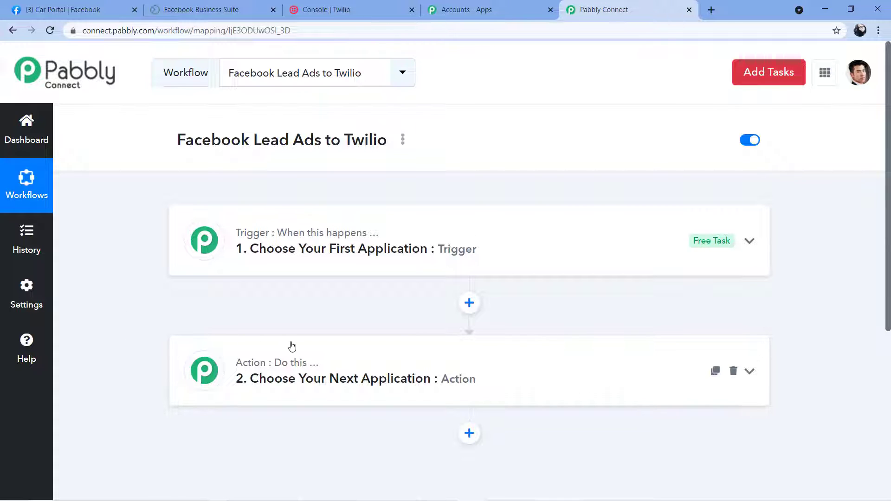
pyautogui.click(295, 245)
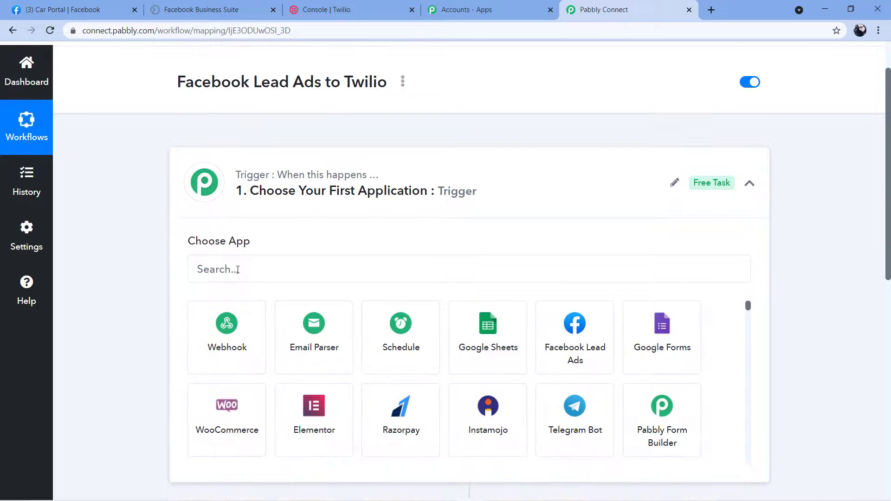
pyautogui.click(238, 270)
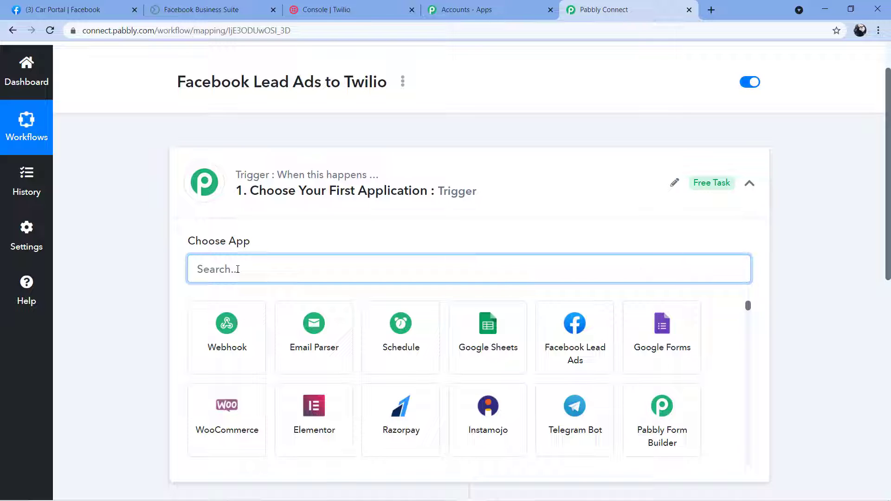
pyautogui.write('Facebook')
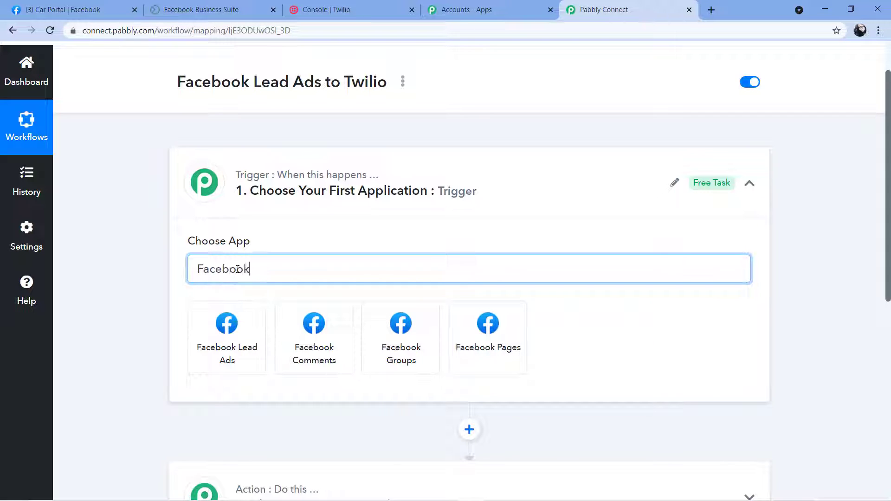
# - Choose Facebook Lead Ads as the trigger app with New Lead as the event
pyautogui.click(233, 354)
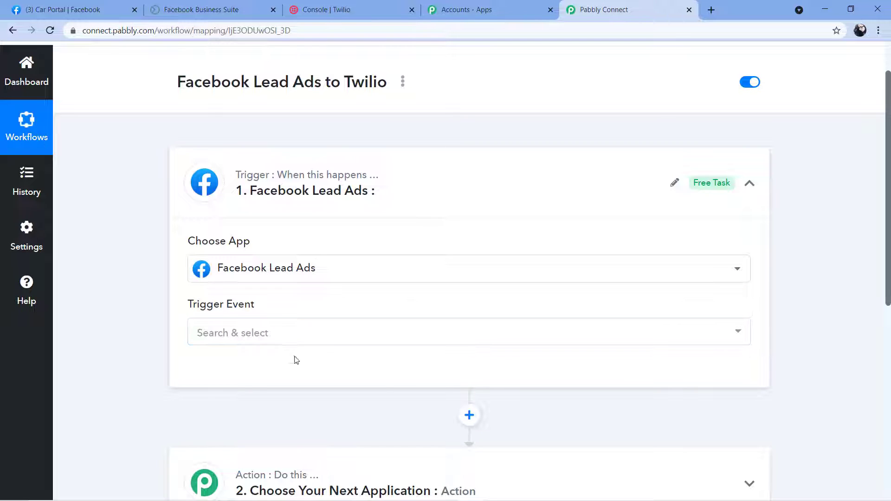
pyautogui.click(242, 332)
pyautogui.scroll(-3, 342, 265)
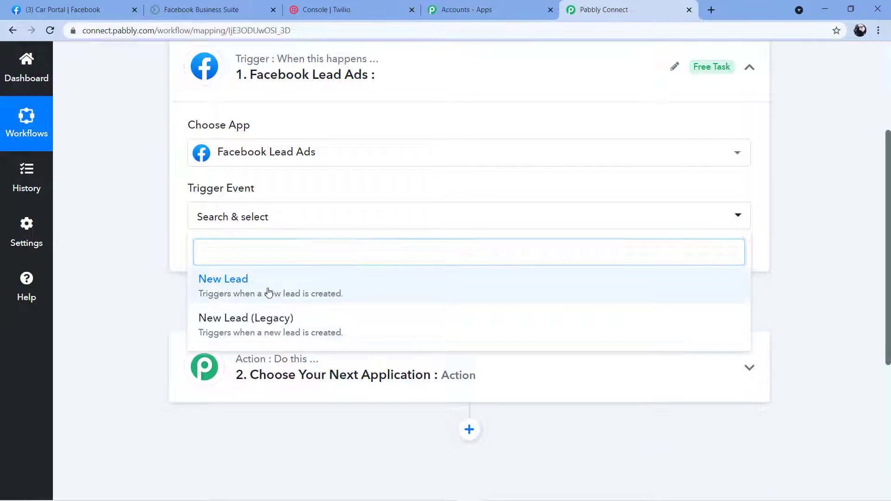
pyautogui.click(271, 292)
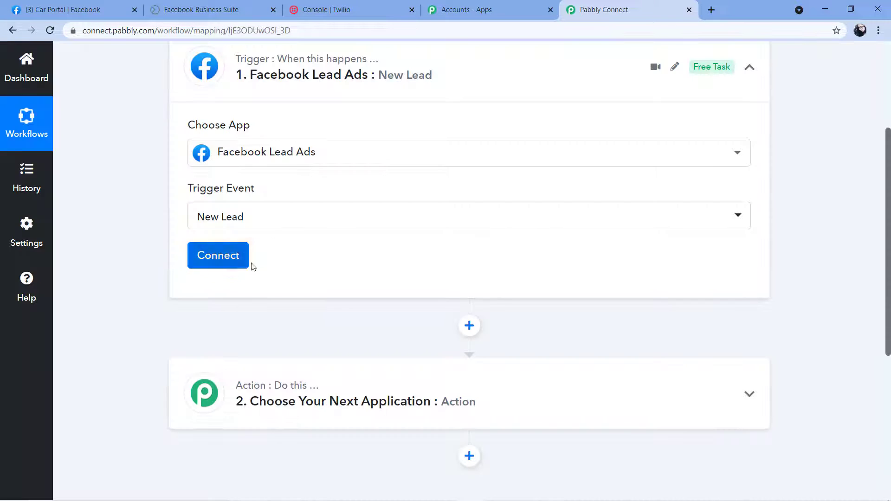
# - Authorize a new Facebook Lead Ads connection and go to the Car Portal Facebook page
pyautogui.click(216, 260)
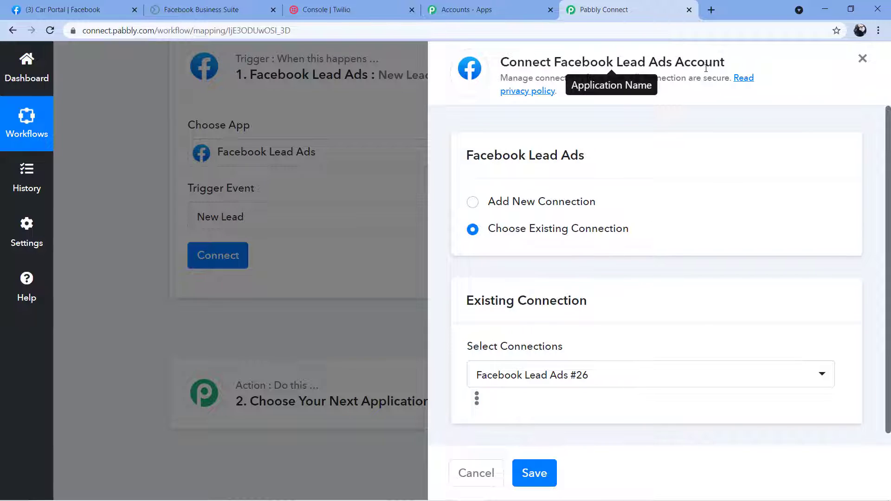
pyautogui.click(473, 205)
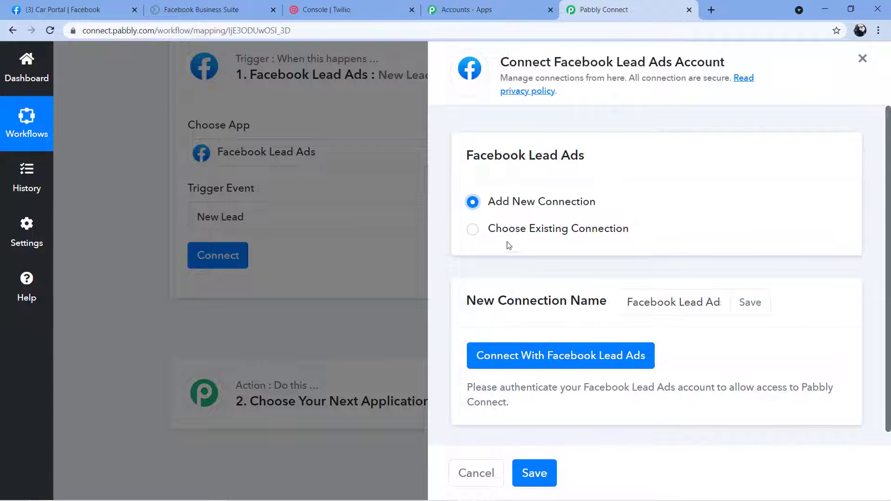
pyautogui.click(544, 367)
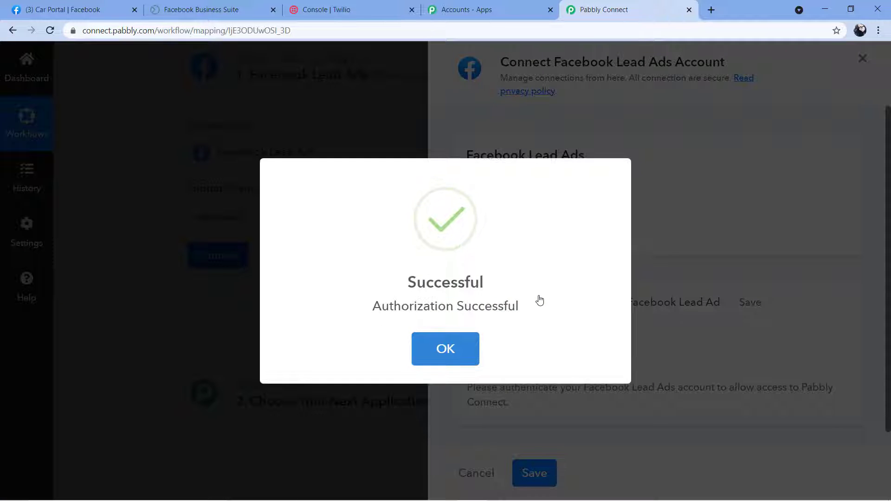
pyautogui.click(446, 348)
pyautogui.click(63, 9)
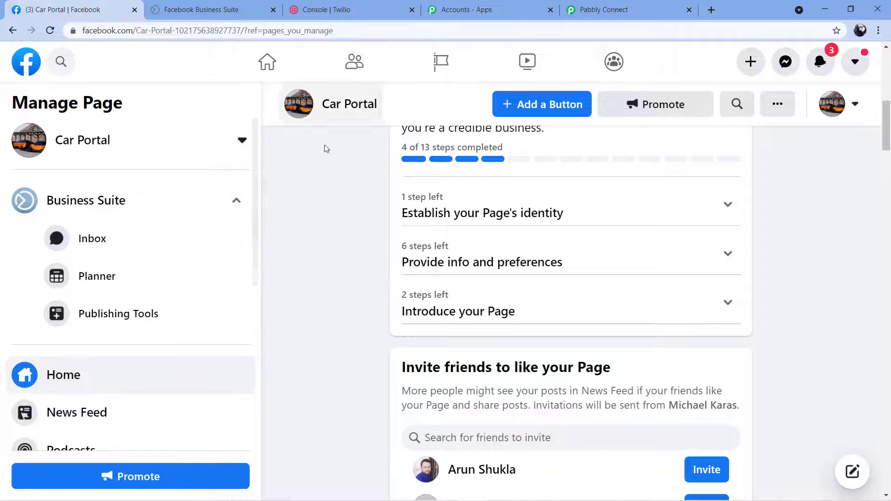
# - Open the trigger's Page dropdown and browse the available Facebook pages
pyautogui.scroll(8, 324, 147)
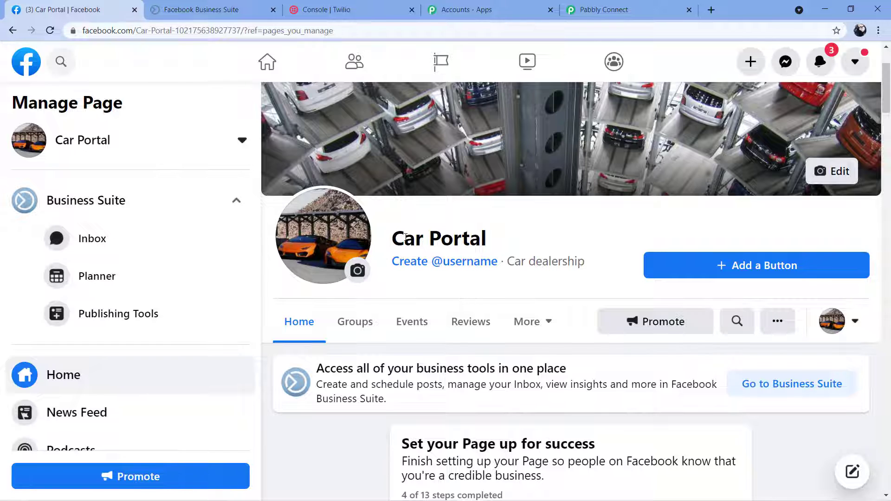
pyautogui.click(622, 10)
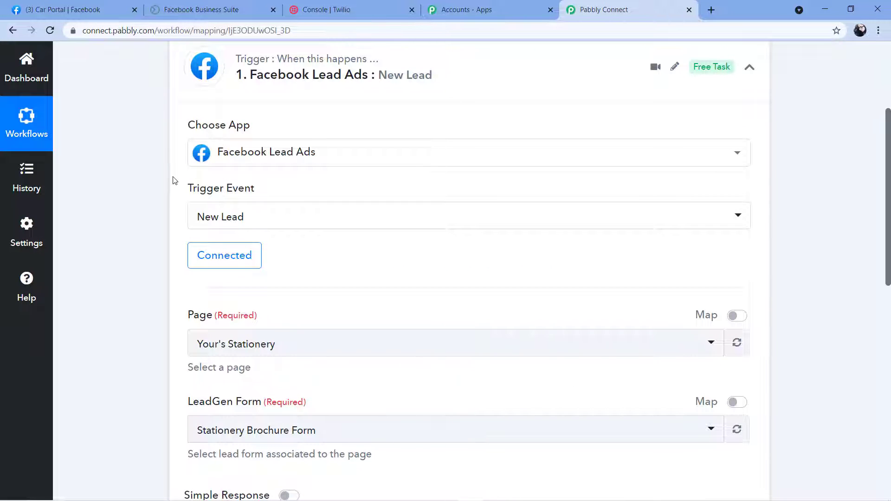
pyautogui.scroll(-1, 172, 179)
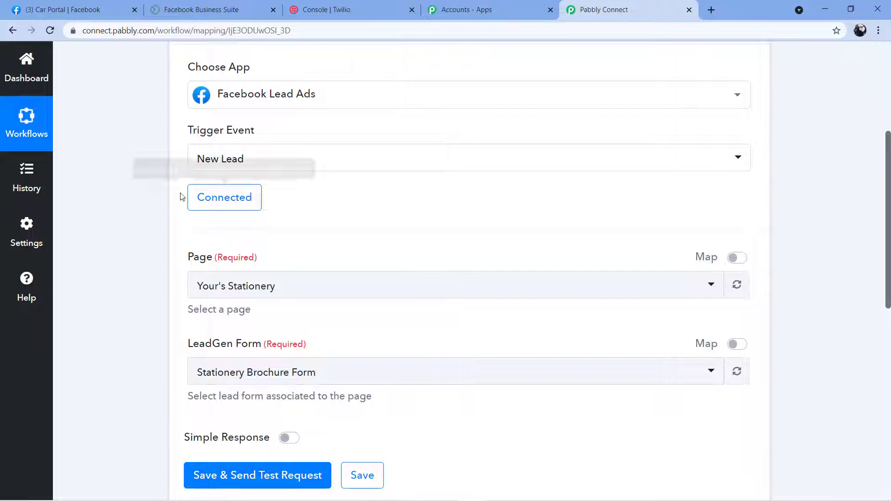
pyautogui.scroll(-1, 319, 201)
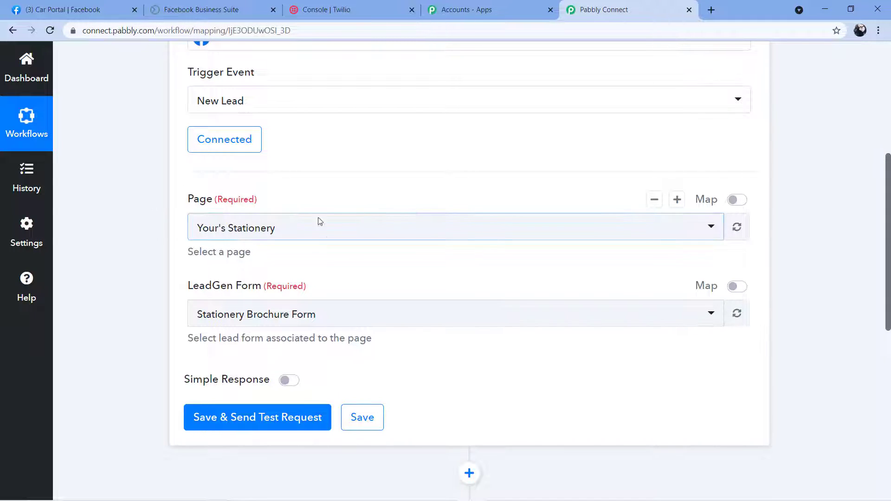
pyautogui.click(377, 240)
pyautogui.scroll(-5, 330, 238)
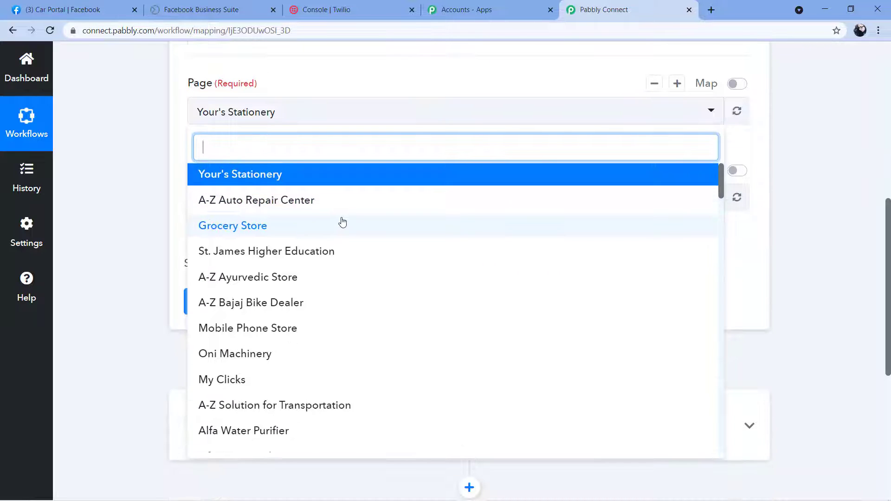
pyautogui.scroll(-9, 351, 204)
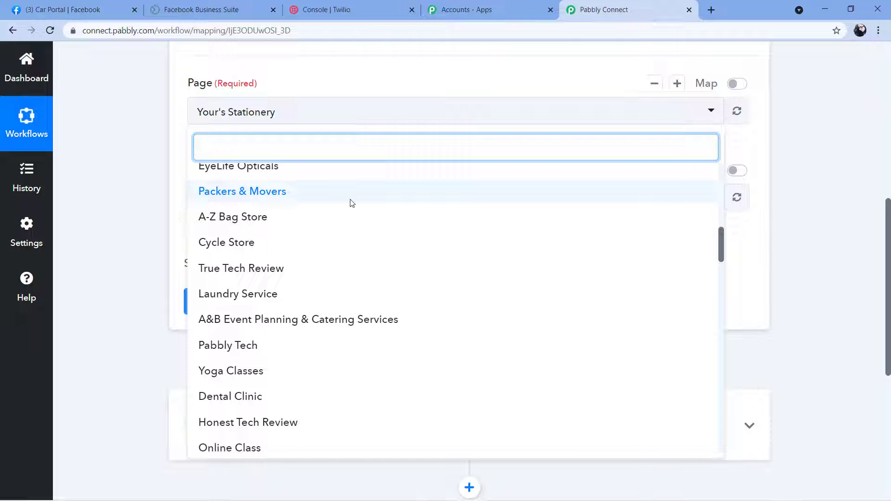
pyautogui.scroll(-4, 332, 199)
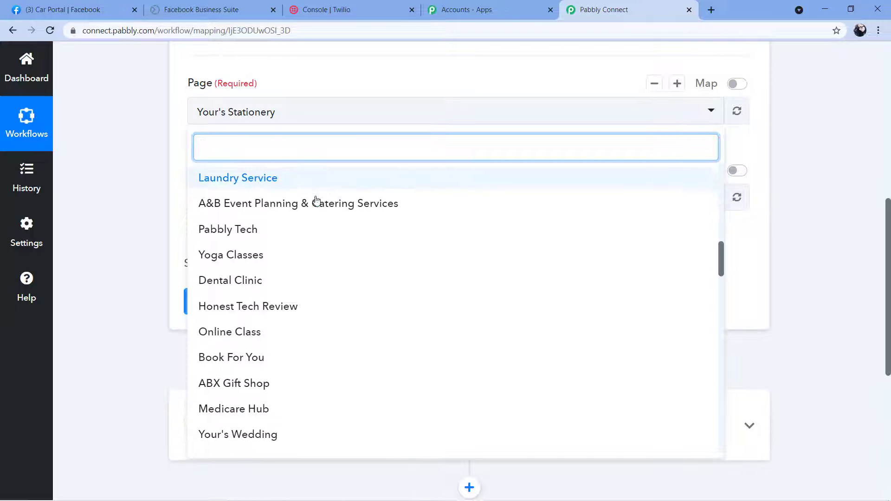
pyautogui.scroll(-1, 313, 353)
pyautogui.scroll(6, 306, 353)
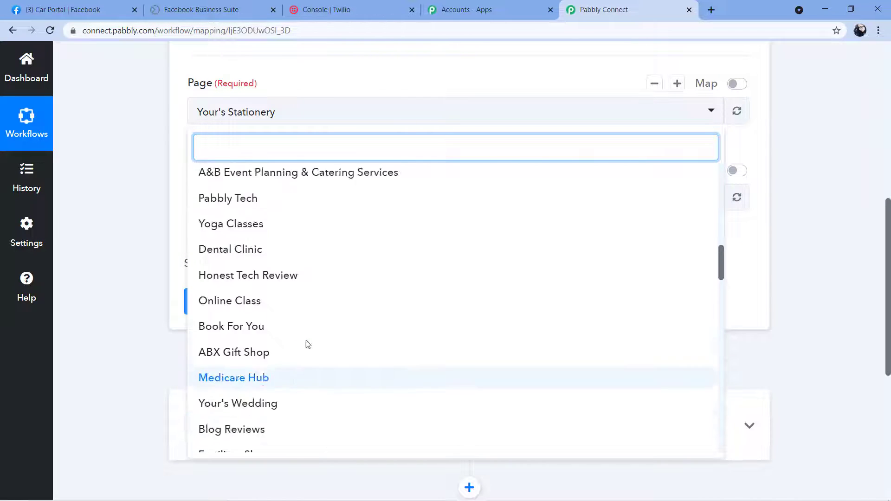
pyautogui.scroll(5, 312, 274)
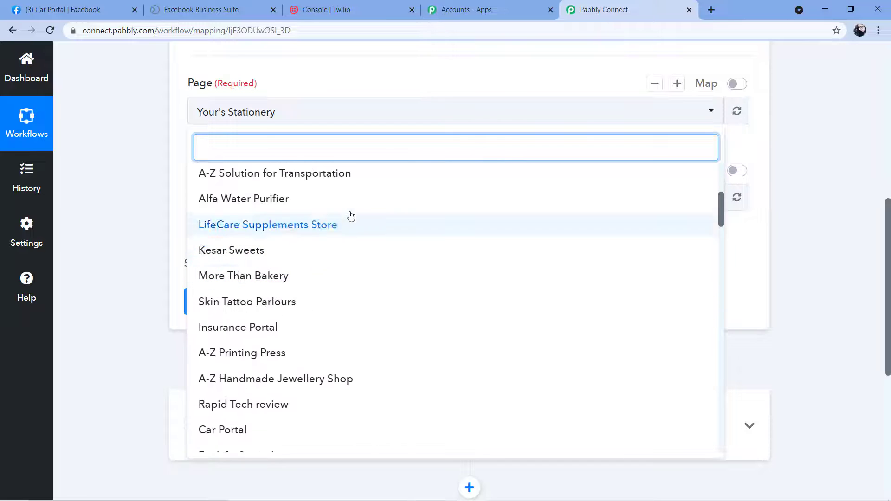
# - Check the page name on Facebook, then search 'Car' and select Car Portal as the page
pyautogui.click(75, 9)
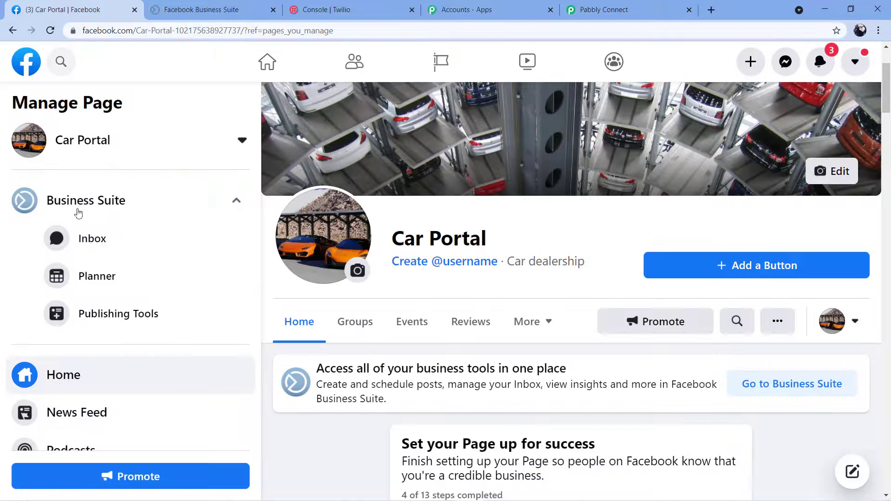
pyautogui.click(179, 148)
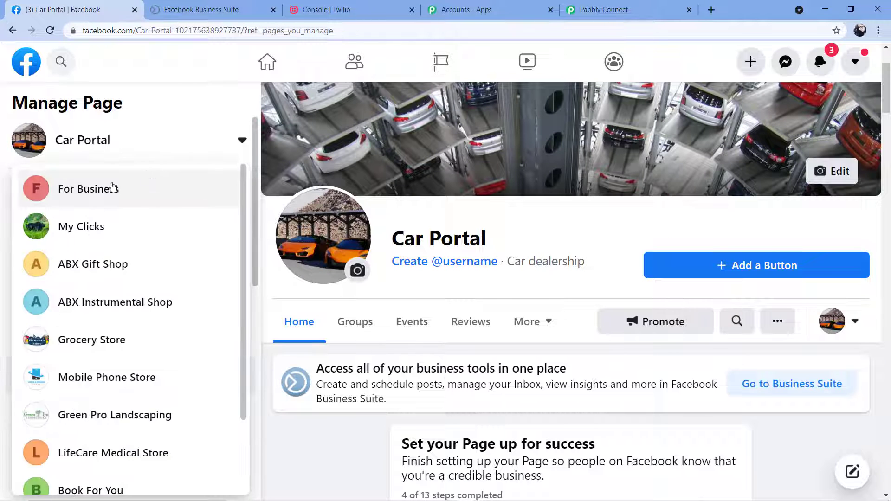
pyautogui.scroll(-2, 124, 181)
pyautogui.scroll(-12, 123, 186)
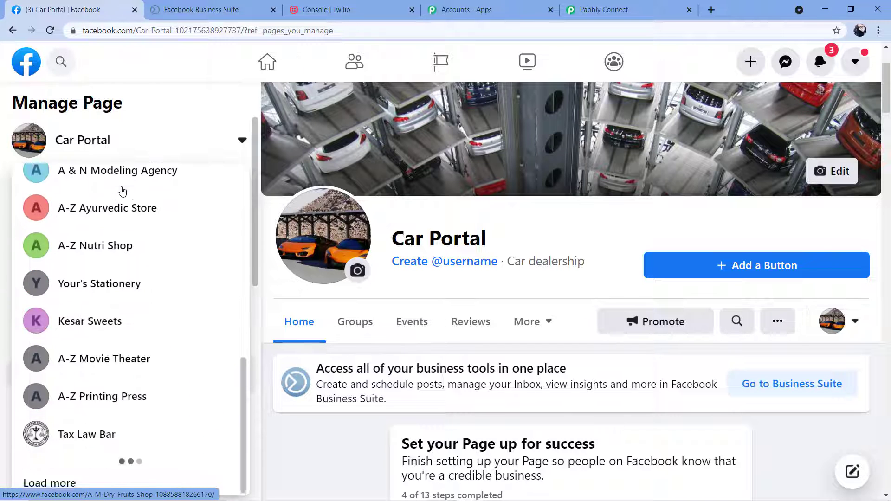
pyautogui.scroll(-3, 112, 165)
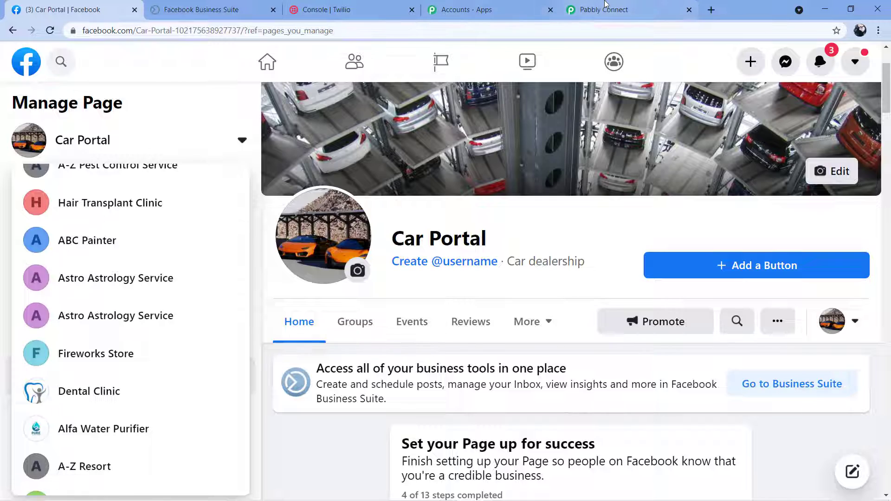
pyautogui.click(604, 10)
pyautogui.scroll(5, 270, 227)
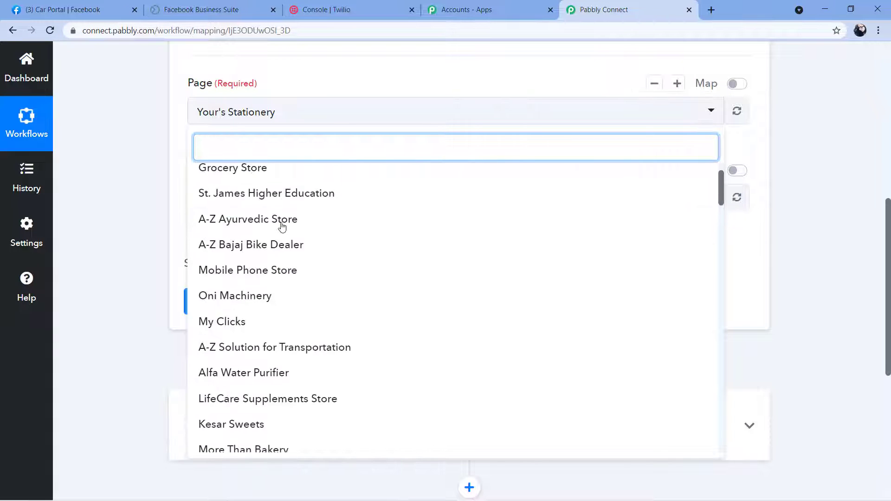
pyautogui.click(93, 9)
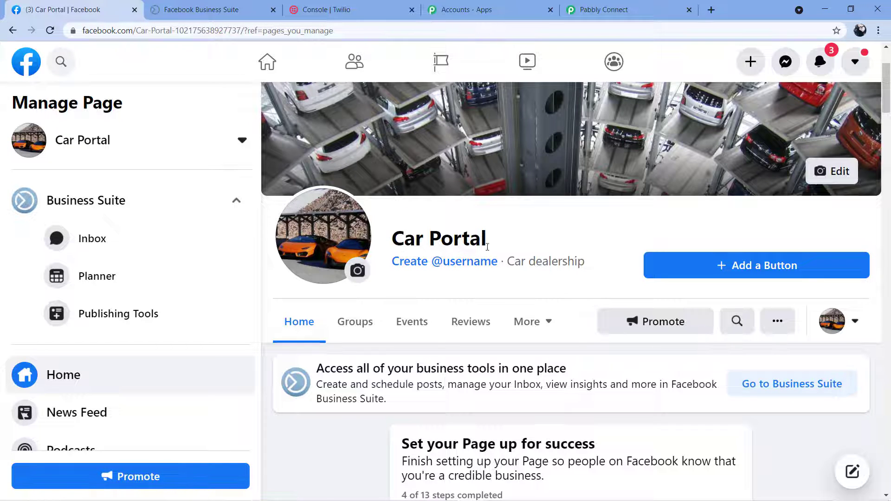
pyautogui.click(613, 10)
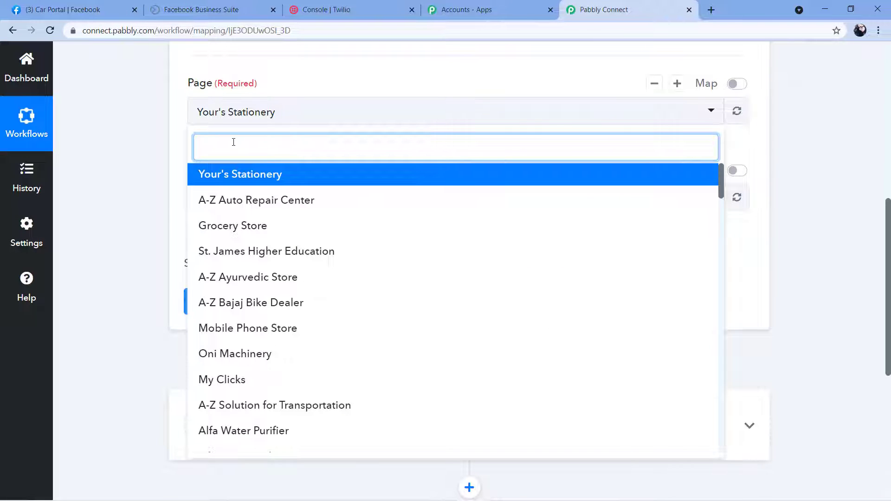
pyautogui.write('Car')
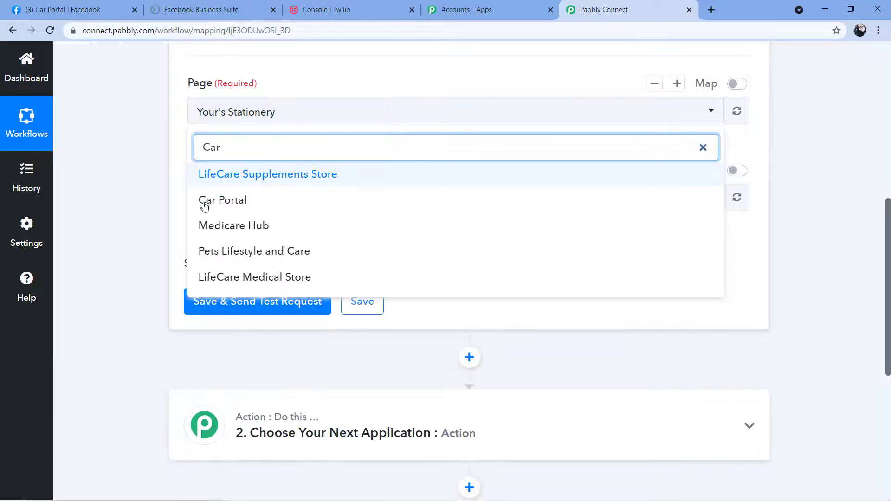
pyautogui.click(240, 205)
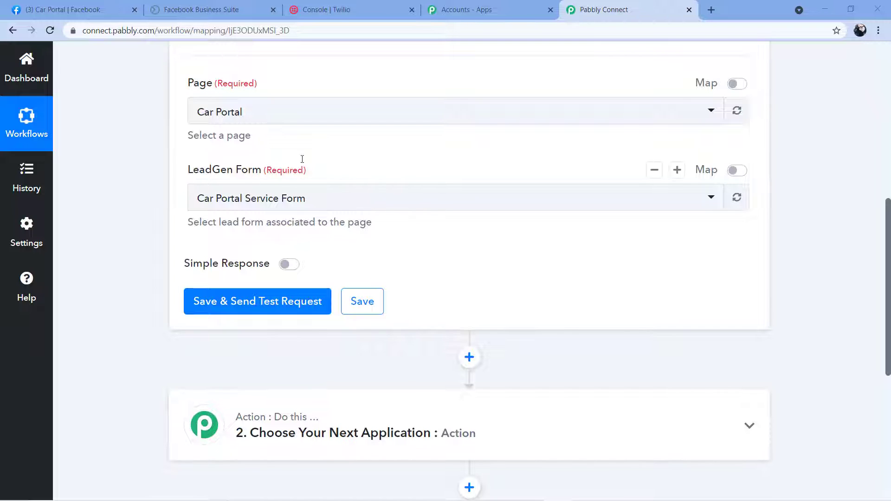
# - Set the LeadGen Form to Car Portal and view the Business Suite Lead Ads Forms list
pyautogui.click(314, 199)
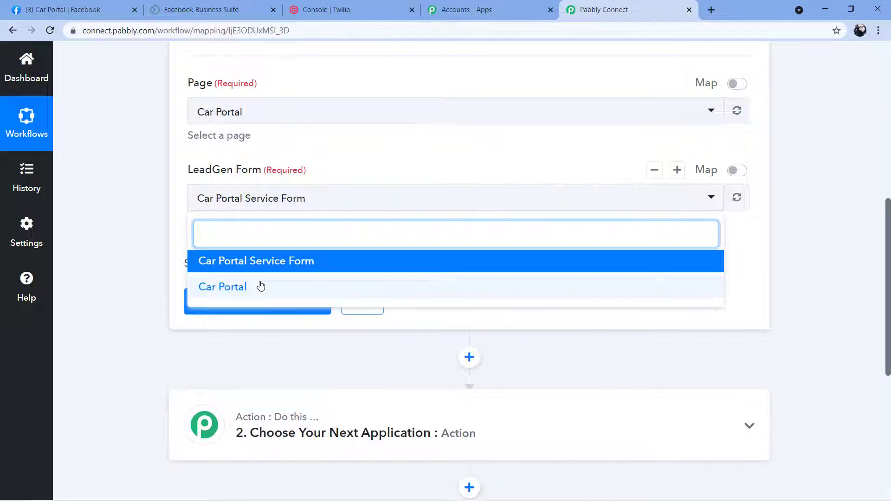
pyautogui.click(235, 296)
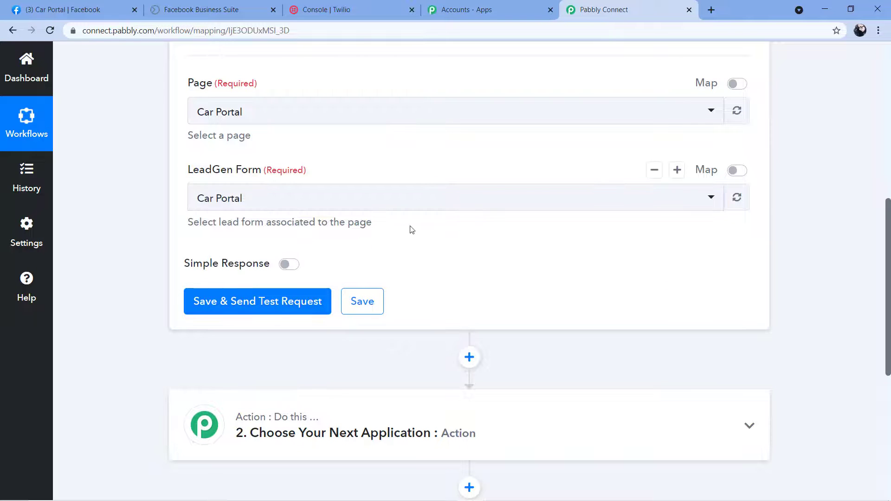
pyautogui.scroll(-1, 402, 206)
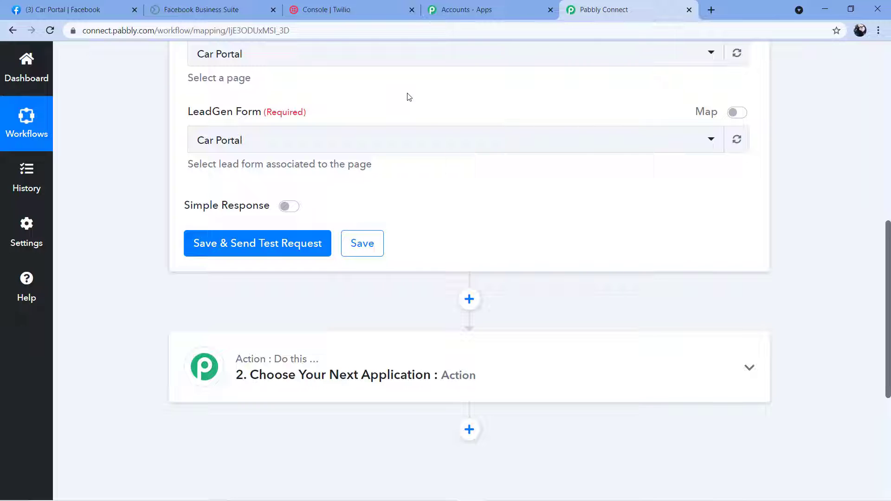
pyautogui.click(205, 9)
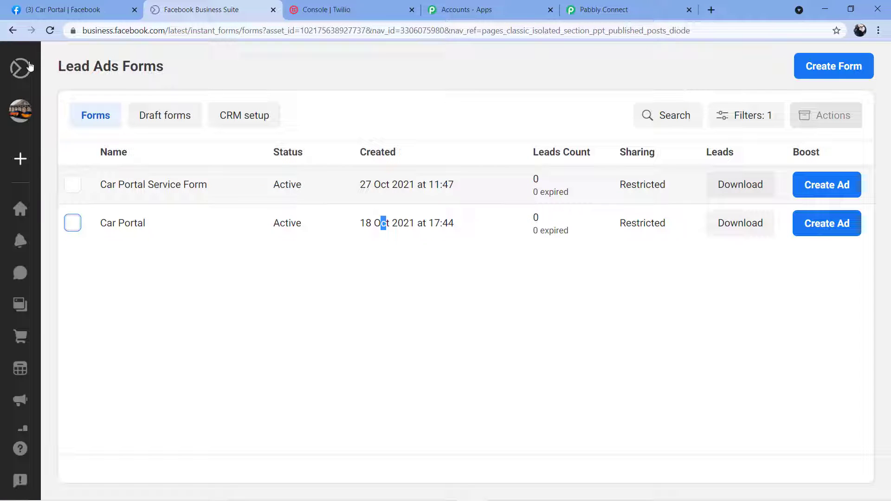
# - Check which business account is active in Facebook Business Suite
pyautogui.moveTo(6, 77)
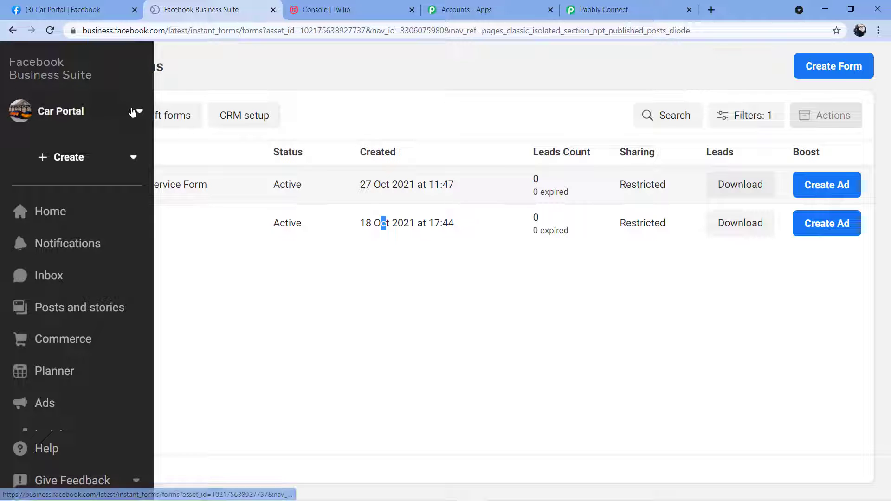
pyautogui.click(139, 114)
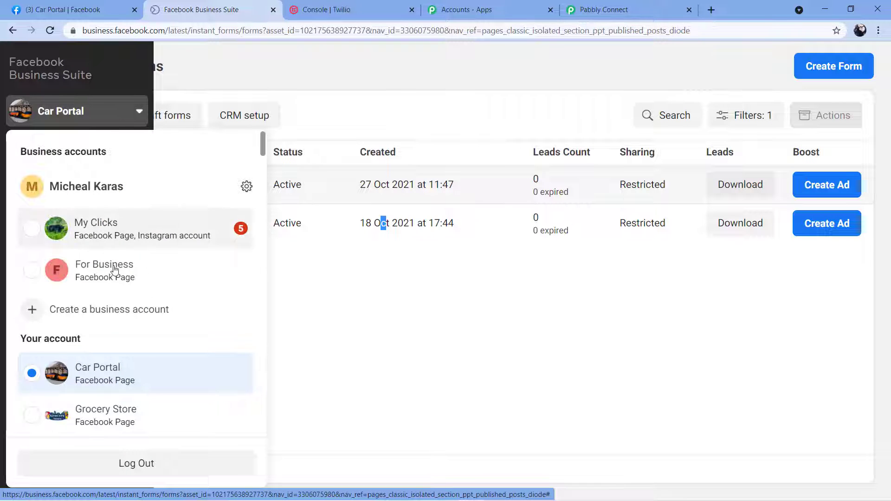
pyautogui.click(302, 357)
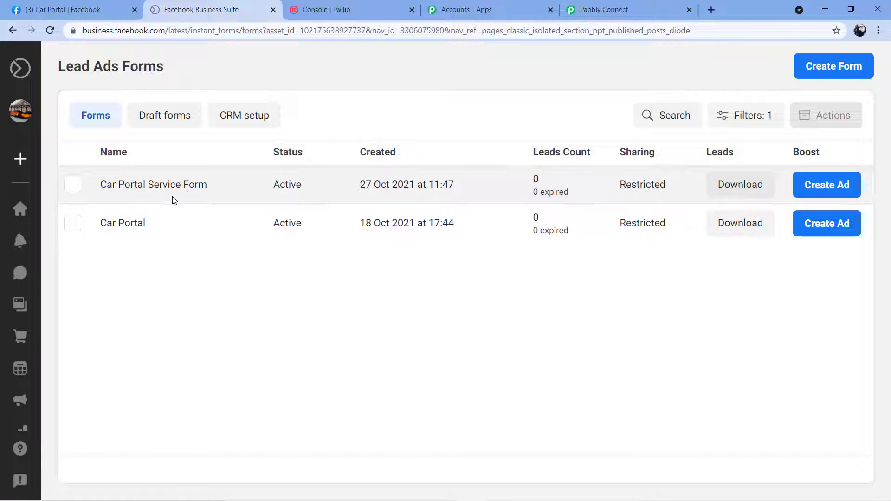
# - Open the Car Portal form's details and scroll down to its form preview
pyautogui.click(72, 226)
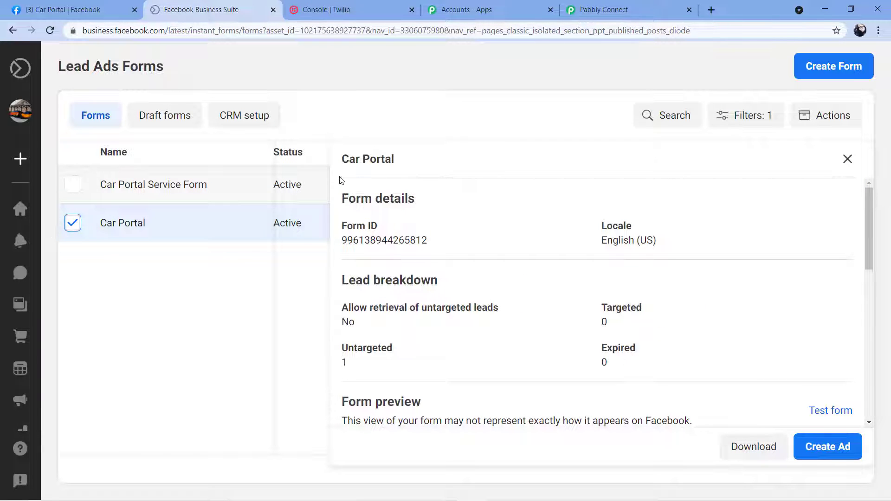
pyautogui.scroll(-3, 798, 198)
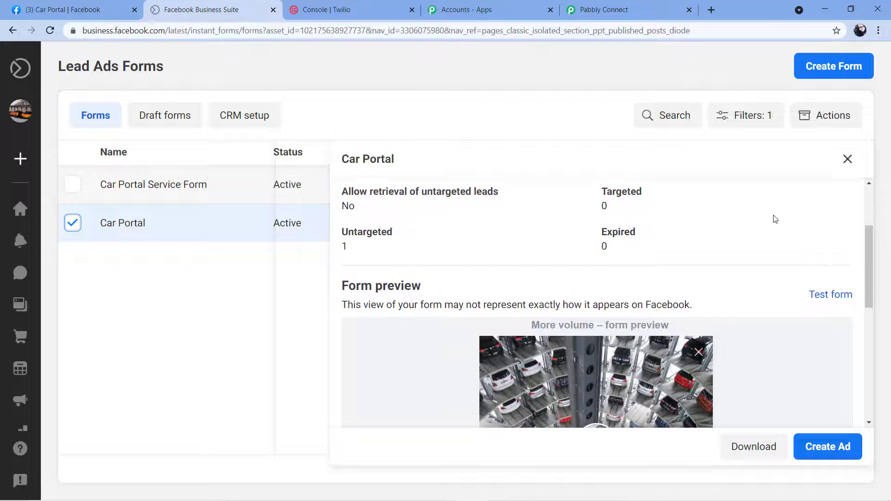
pyautogui.scroll(2, 481, 235)
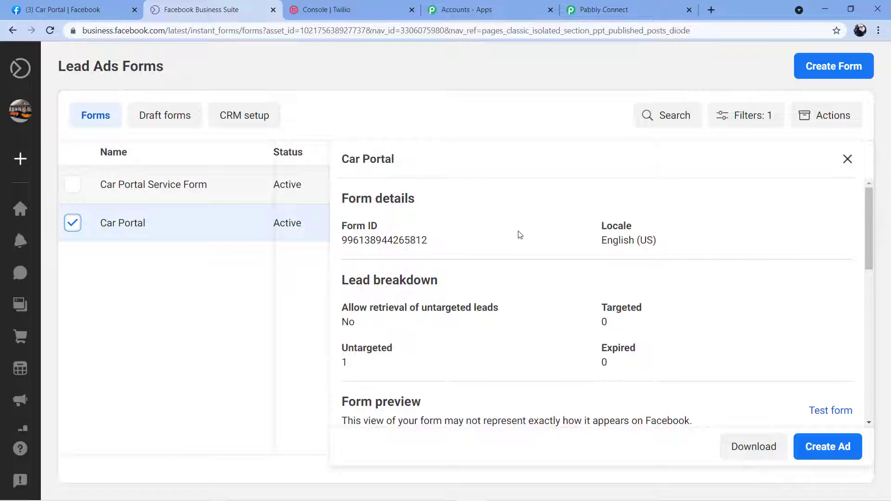
pyautogui.scroll(-1, 521, 235)
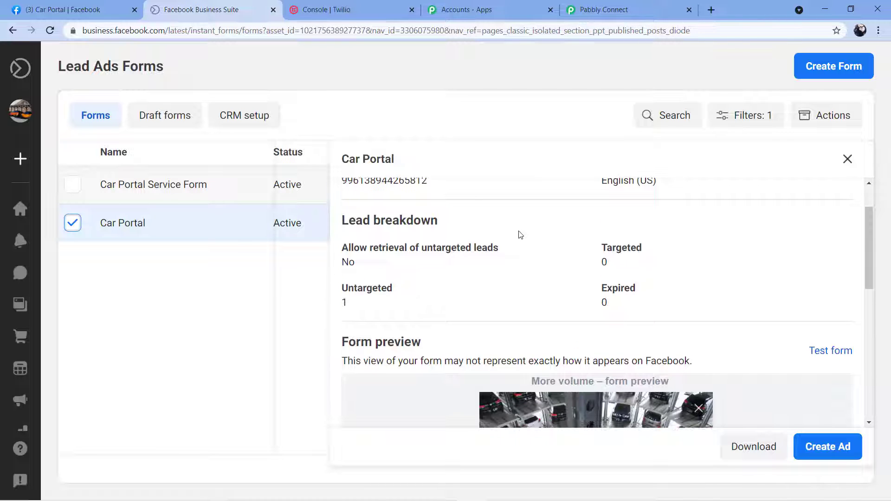
pyautogui.scroll(-1, 520, 232)
pyautogui.scroll(-1, 757, 232)
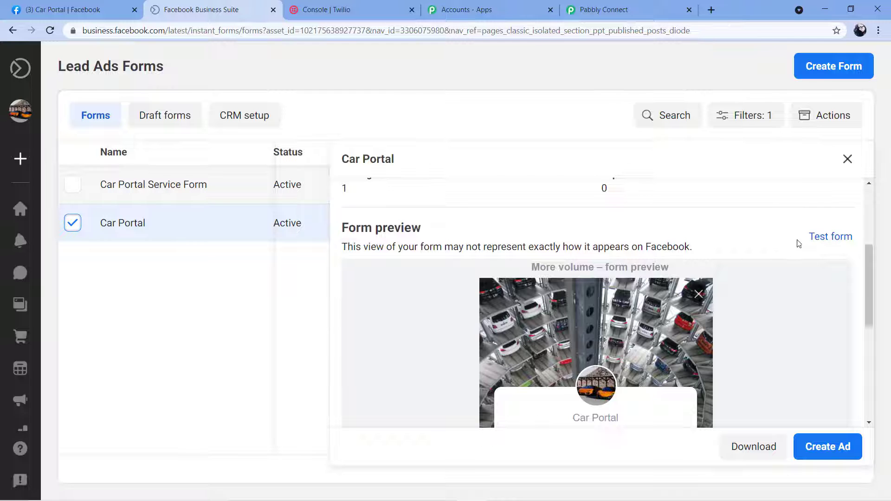
# - Submit a pre-filled test lead through the Car Portal test form, then return to Pabbly Connect
pyautogui.click(835, 238)
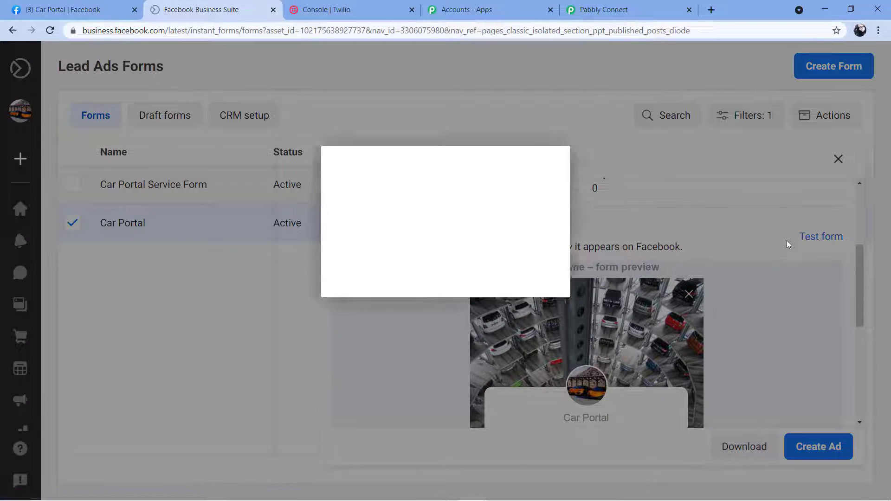
pyautogui.scroll(-3, 544, 259)
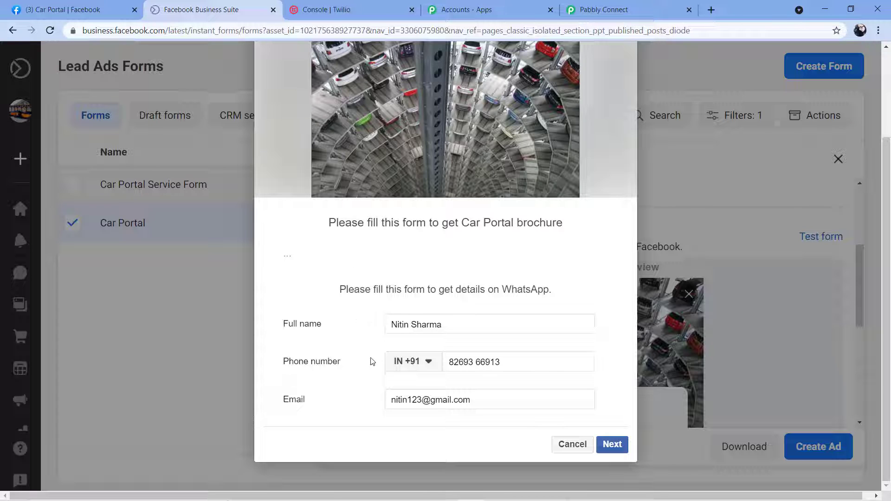
pyautogui.click(608, 444)
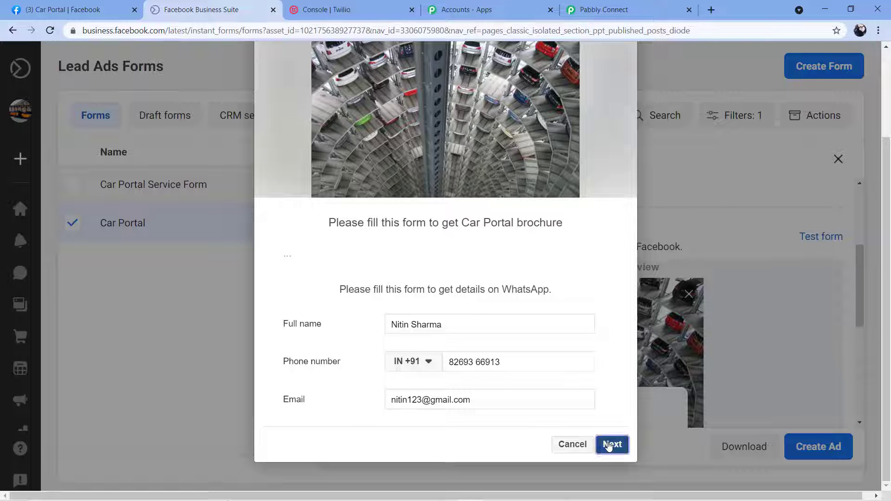
pyautogui.click(599, 424)
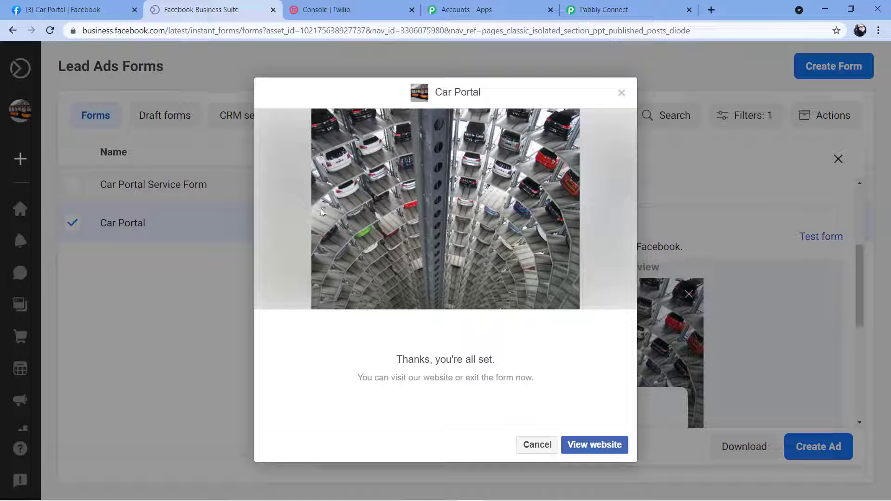
pyautogui.click(644, 7)
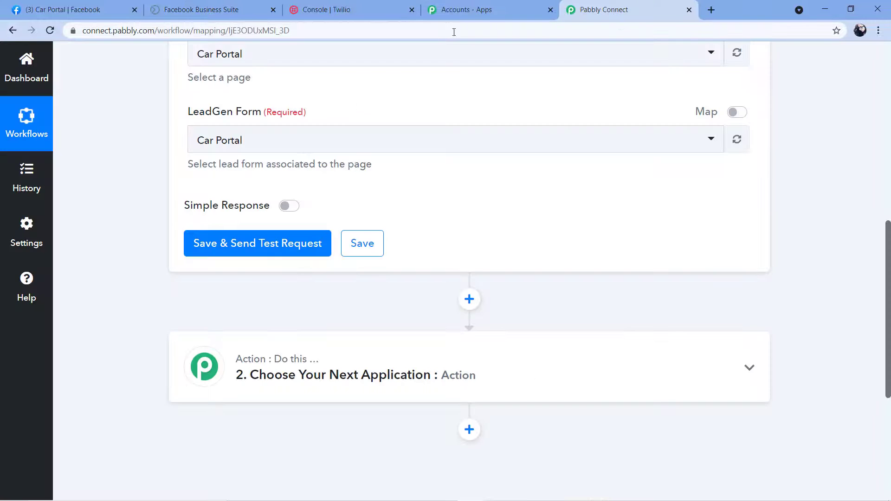
pyautogui.click(255, 251)
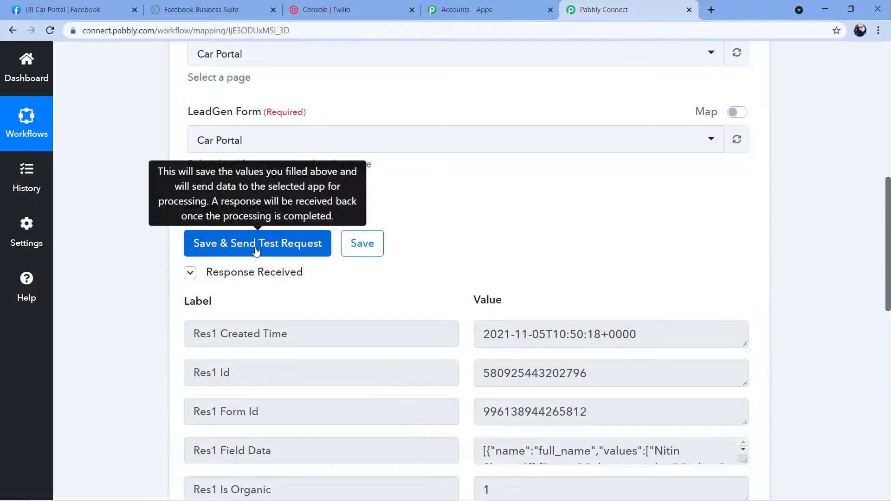
pyautogui.scroll(-3, 430, 191)
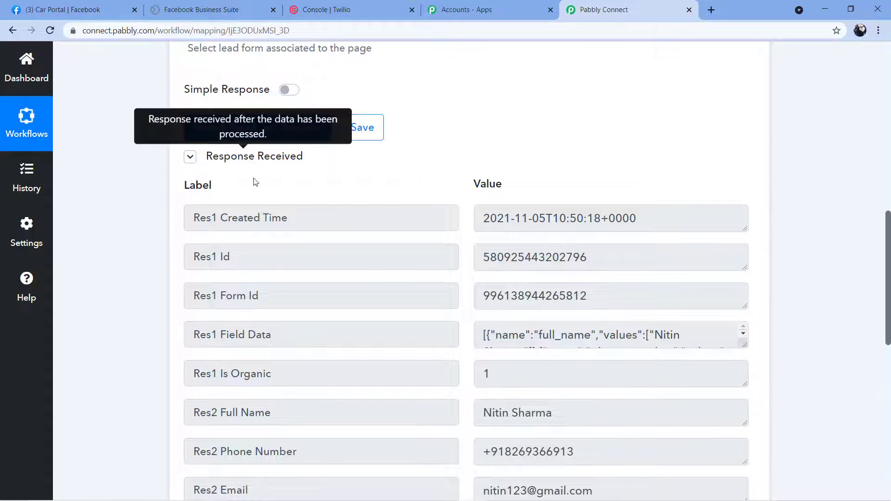
pyautogui.scroll(-4, 496, 154)
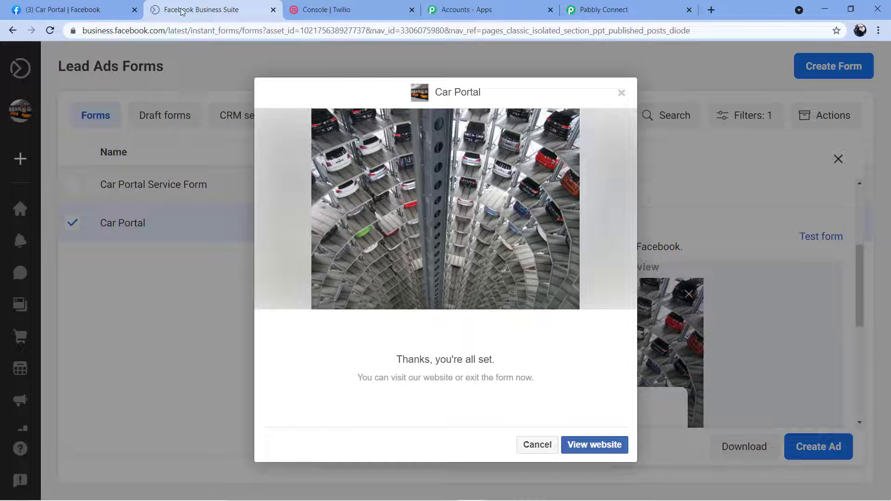
pyautogui.click(201, 10)
pyautogui.click(647, 6)
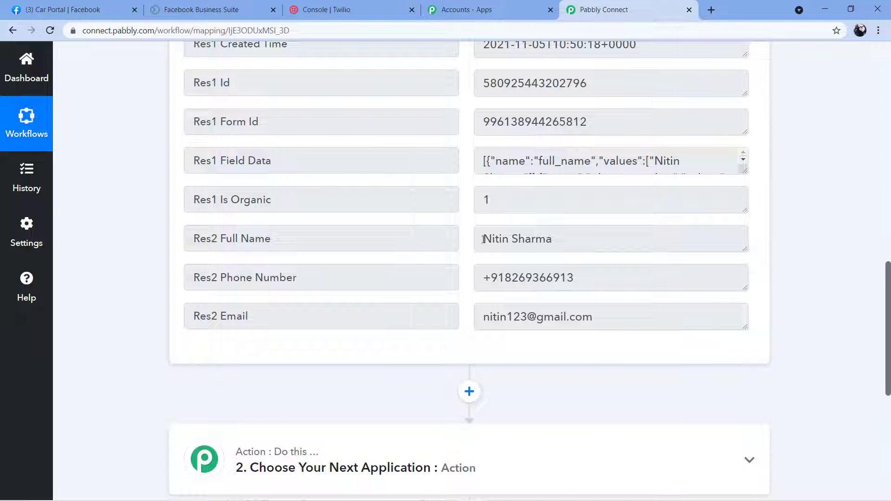
pyautogui.moveTo(483, 240); pyautogui.dragTo(597, 252)
pyautogui.click(492, 281)
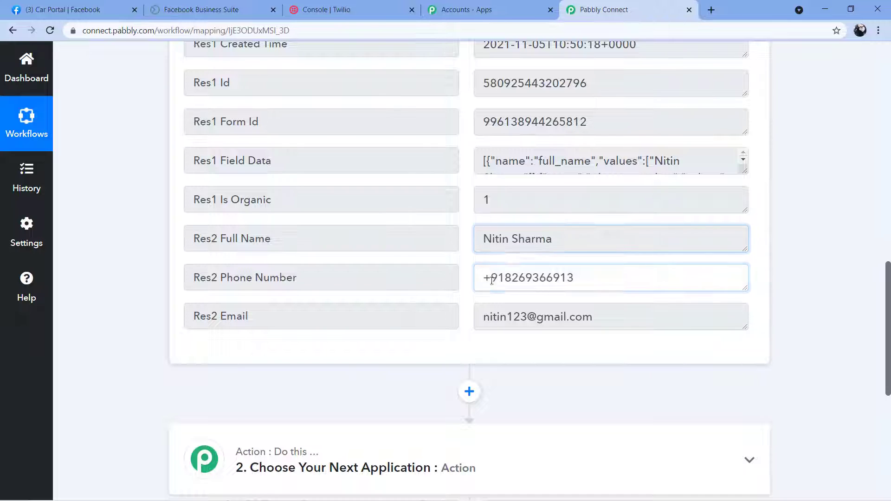
pyautogui.moveTo(491, 281); pyautogui.dragTo(603, 280)
pyautogui.moveTo(481, 318); pyautogui.dragTo(617, 319)
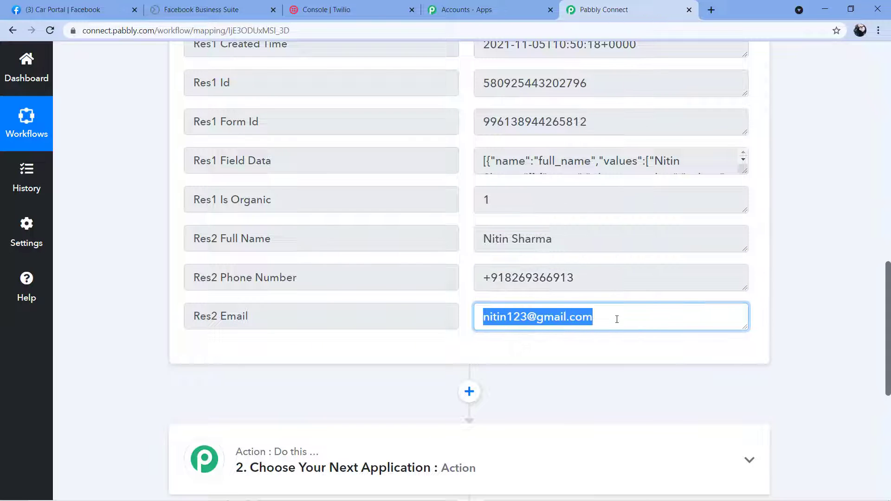
pyautogui.click(617, 319)
pyautogui.scroll(3, 466, 244)
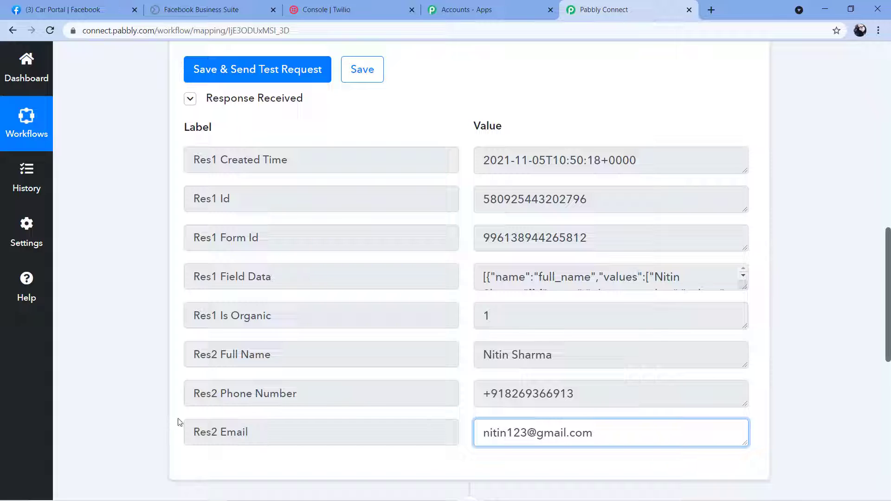
pyautogui.click(364, 120)
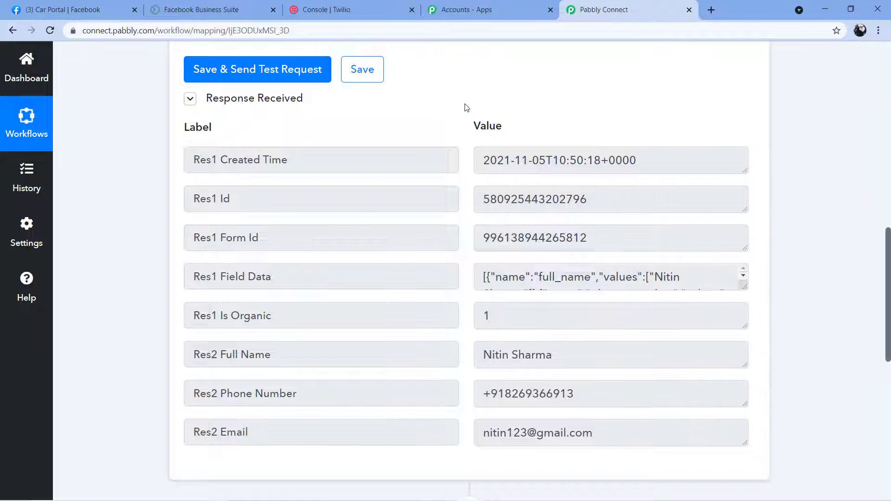
pyautogui.scroll(-1, 466, 108)
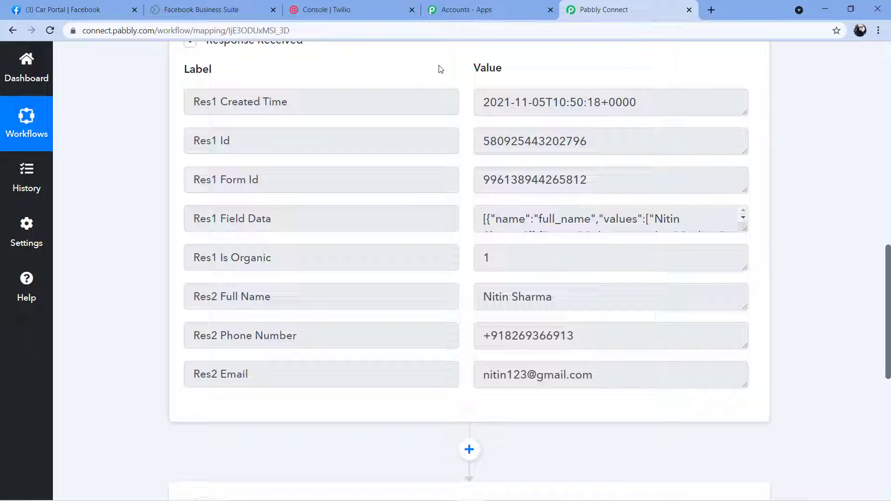
pyautogui.scroll(-7, 441, 69)
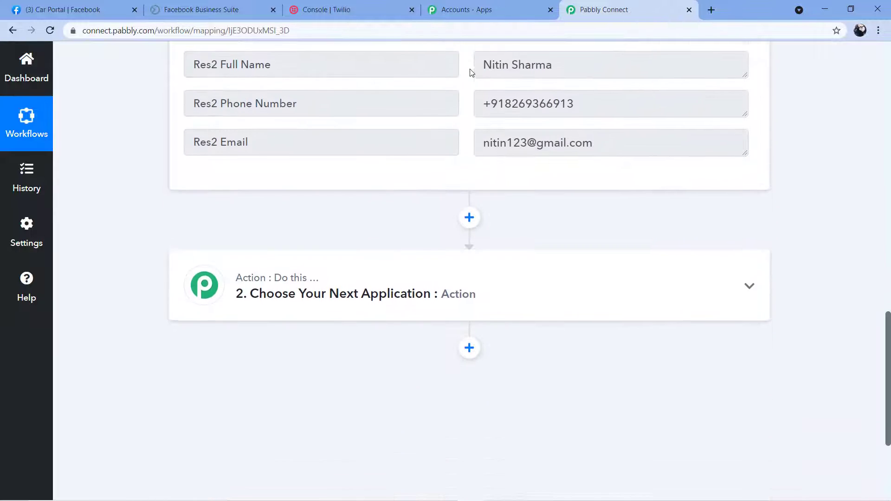
# - Search 'Tw' and pick Twilio as the second step's app
pyautogui.click(335, 171)
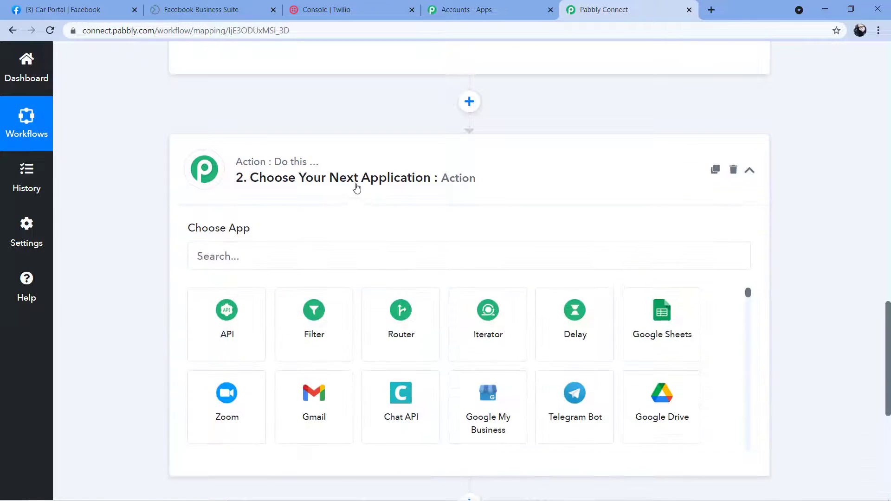
pyautogui.click(237, 201)
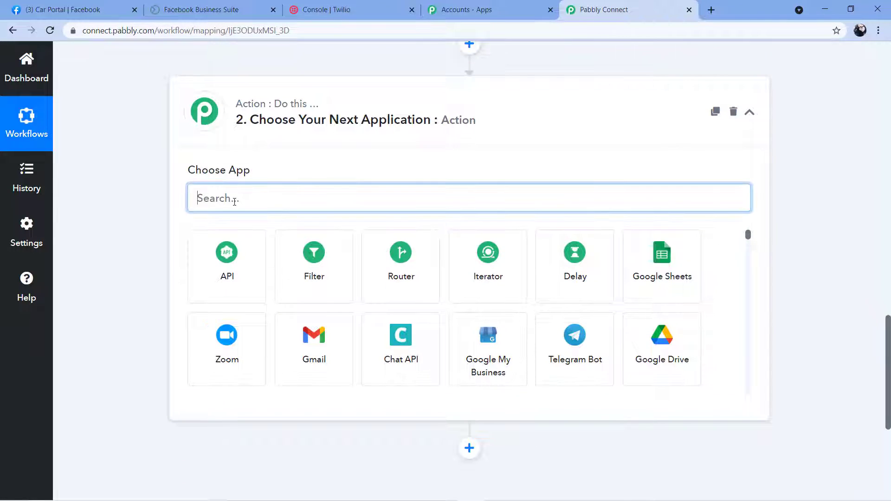
pyautogui.write('Tw')
pyautogui.click(227, 255)
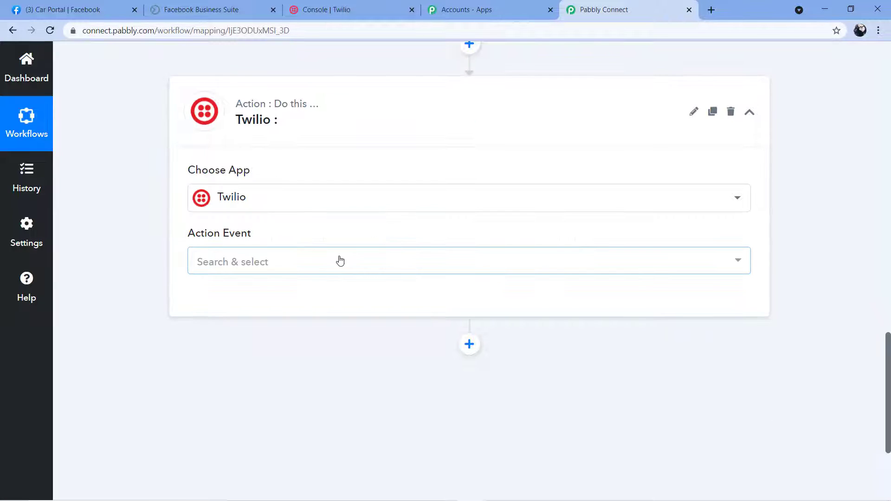
# - Set the Twilio action event to Send SMS Message and open the account connection panel
pyautogui.click(272, 262)
pyautogui.scroll(-3, 286, 277)
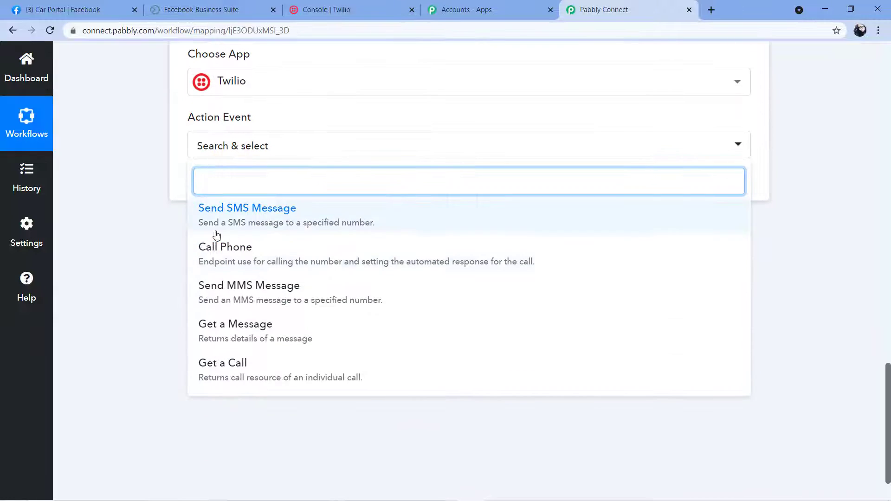
pyautogui.click(212, 218)
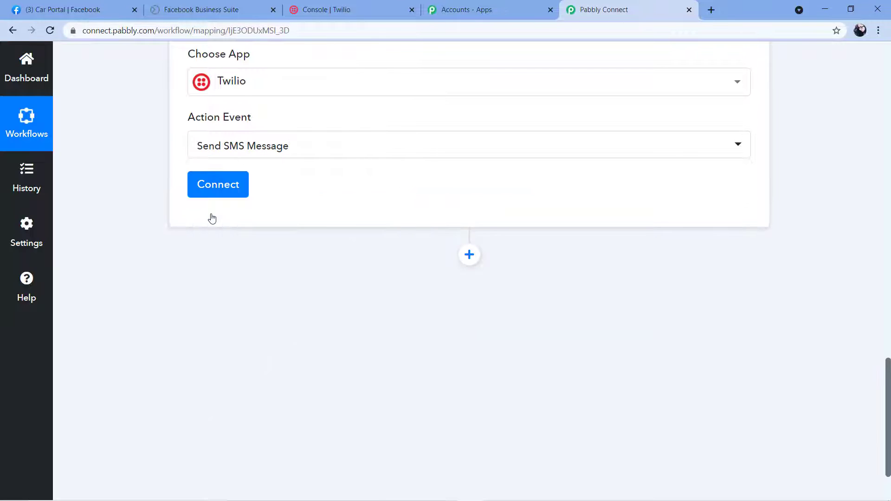
pyautogui.scroll(2, 297, 207)
pyautogui.click(215, 302)
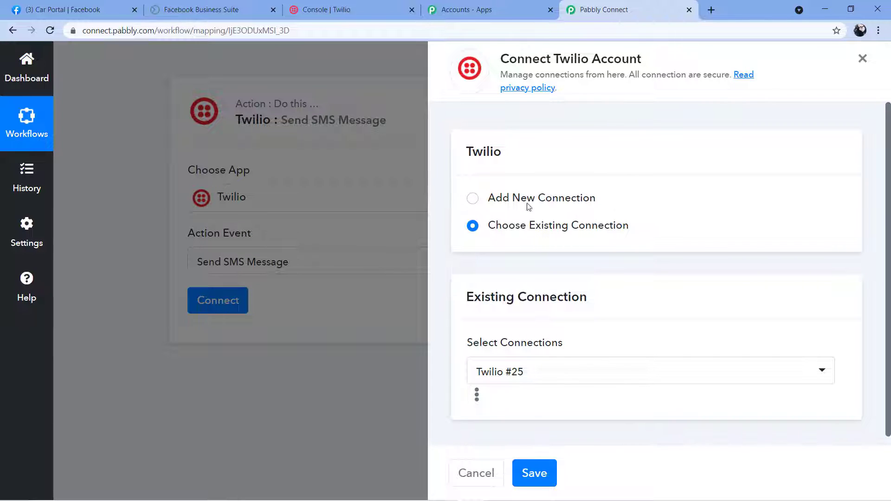
# - Add a new Twilio connection named Twilio #26, then go to the Twilio console for credentials
pyautogui.click(473, 199)
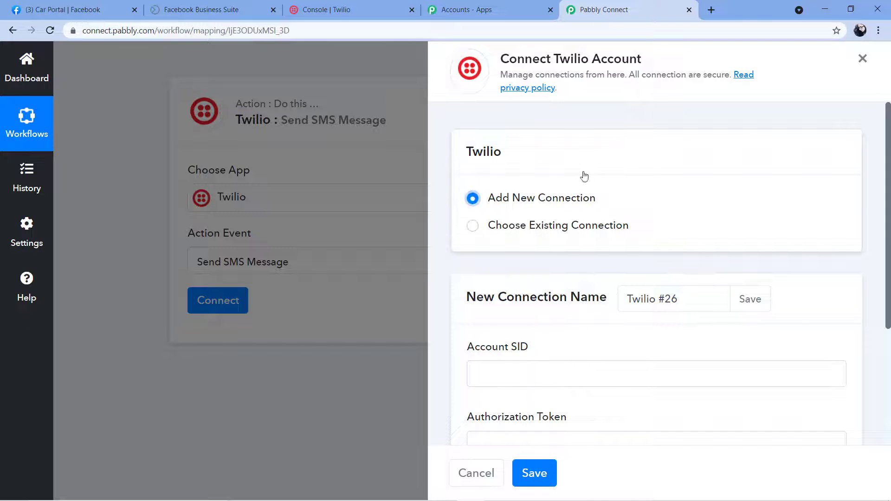
pyautogui.scroll(-3, 586, 171)
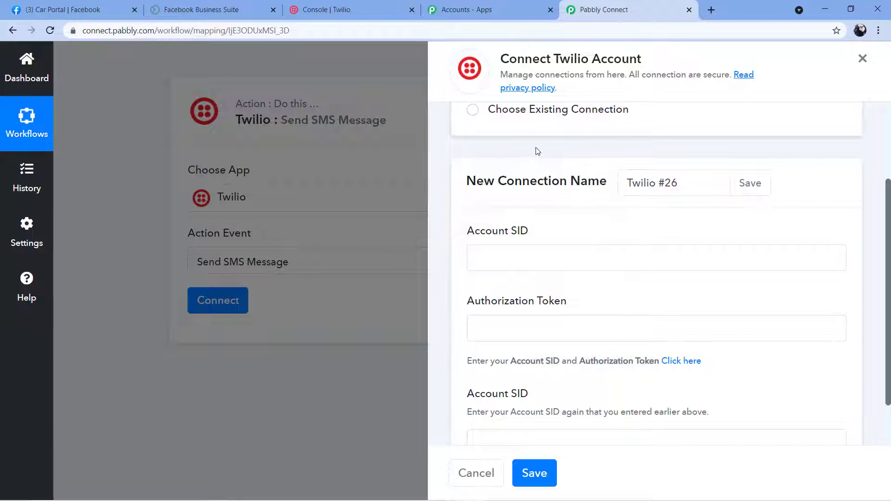
pyautogui.scroll(-1, 538, 151)
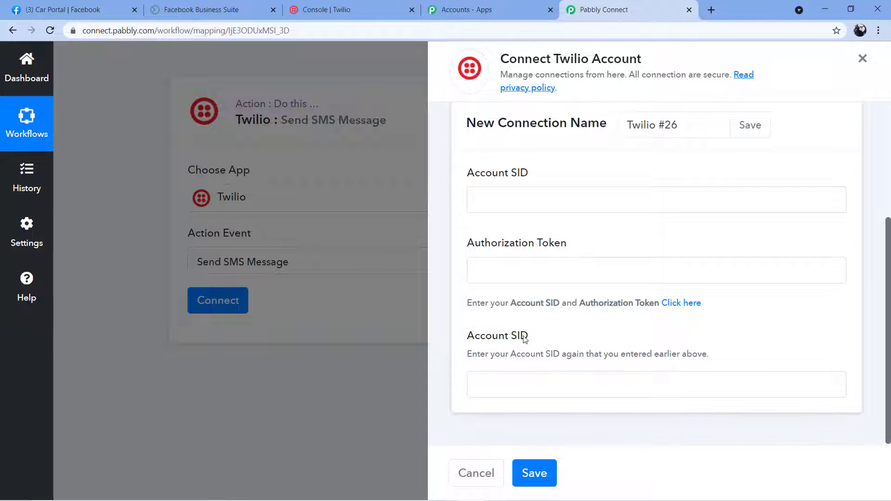
pyautogui.scroll(1, 557, 332)
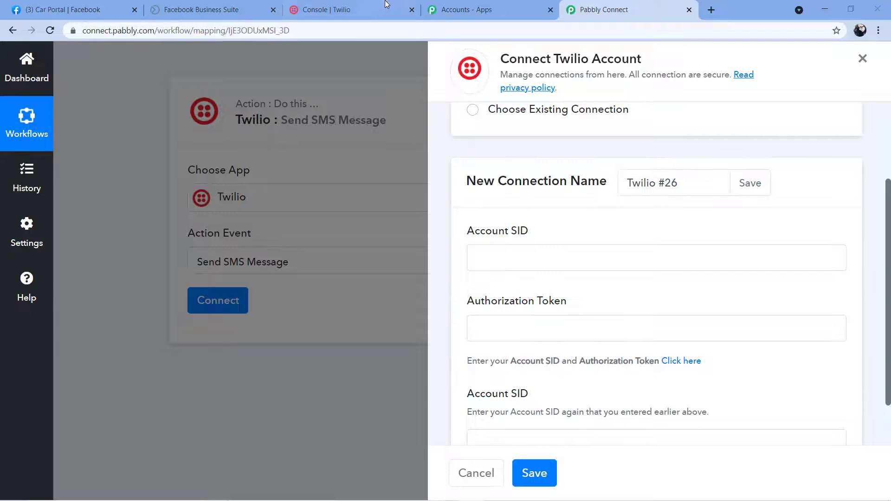
pyautogui.click(336, 7)
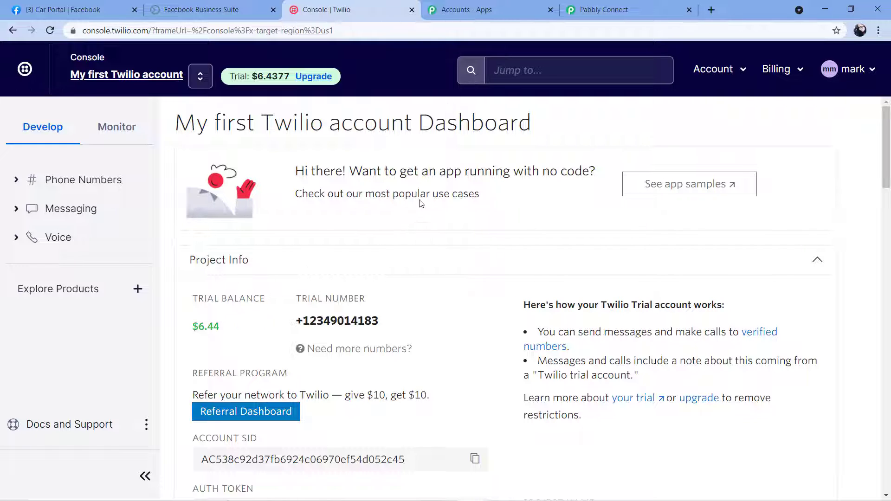
# - Copy the Account SID from Twilio's Project Info and go back to the Pabbly Connect tab
pyautogui.scroll(-3, 425, 198)
pyautogui.scroll(-1, 428, 197)
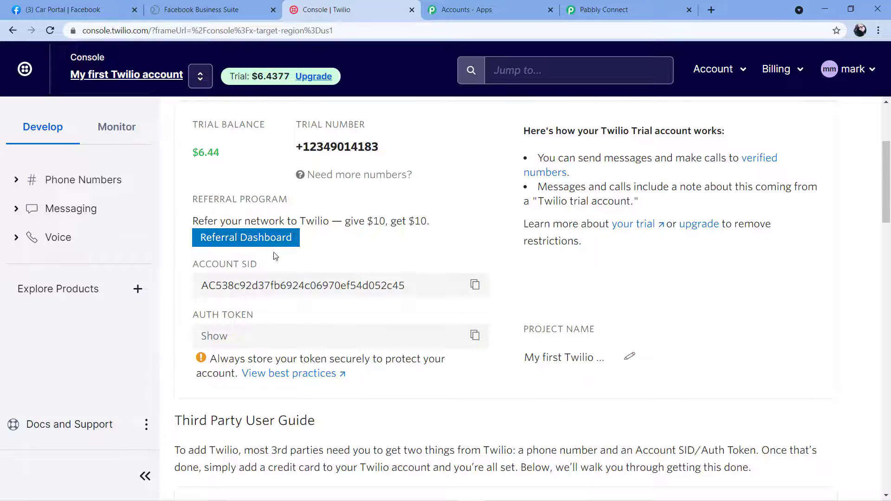
pyautogui.click(474, 285)
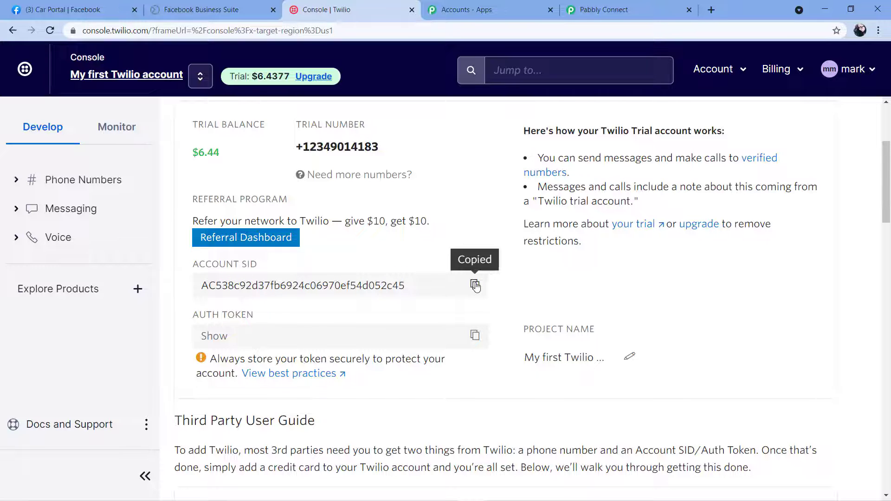
pyautogui.click(664, 5)
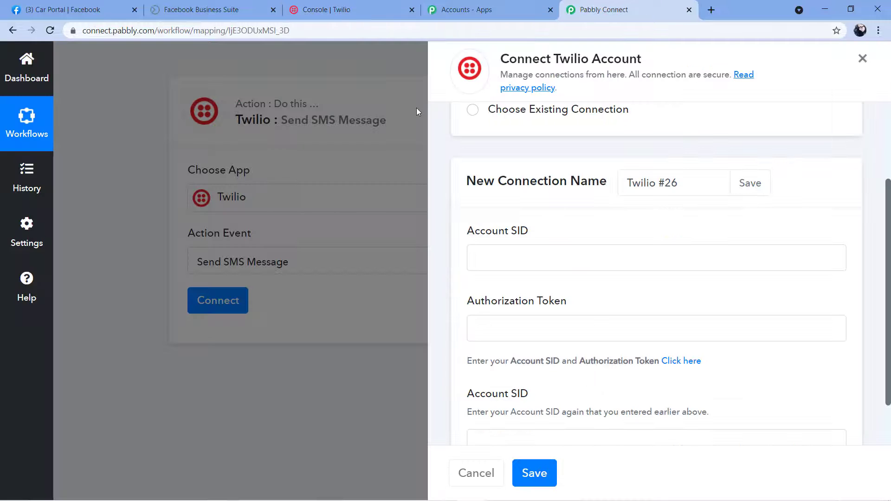
# - Paste the copied Account SID into both Account SID fields of the Twilio connection form
pyautogui.click(485, 264)
pyautogui.rightClick(498, 253)
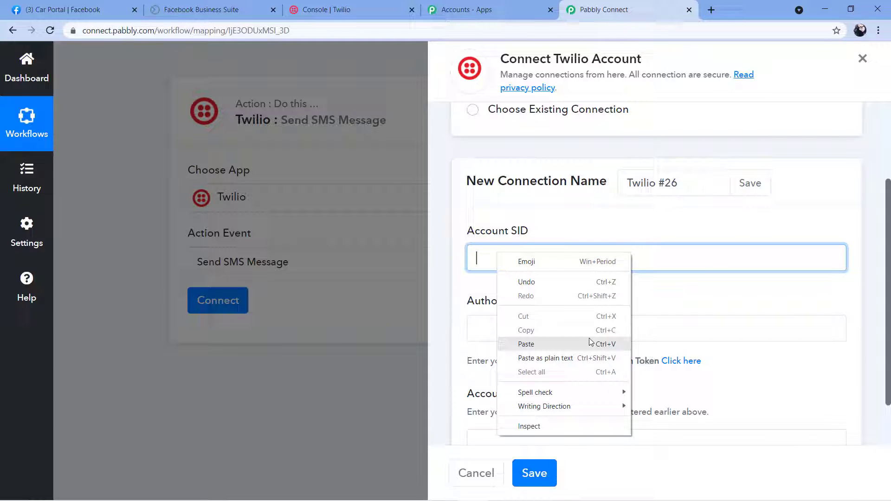
pyautogui.click(557, 342)
pyautogui.scroll(-1, 501, 290)
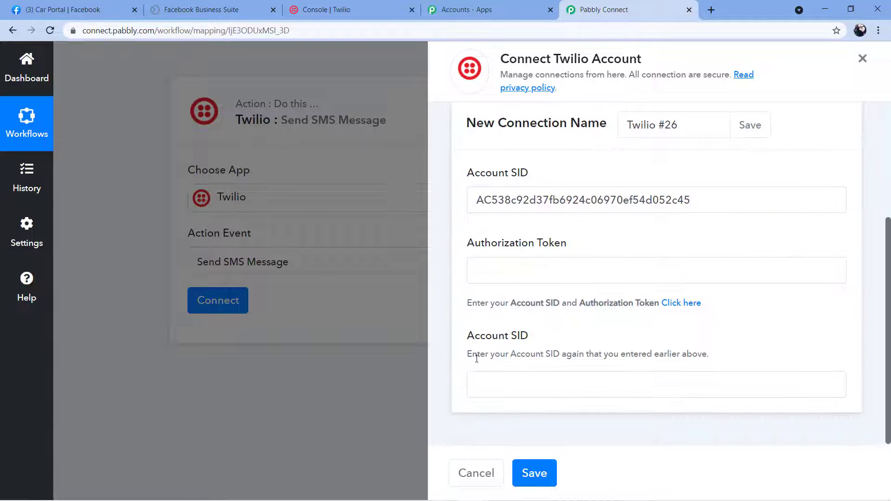
pyautogui.click(497, 385)
pyautogui.rightClick(498, 384)
pyautogui.click(526, 292)
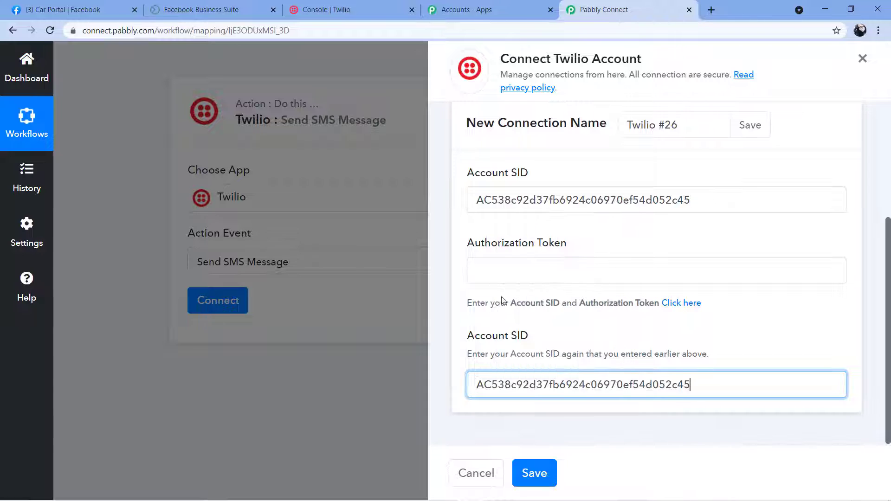
# - Copy the Twilio auth token into the Authorization Token field and save the connection
pyautogui.click(334, 14)
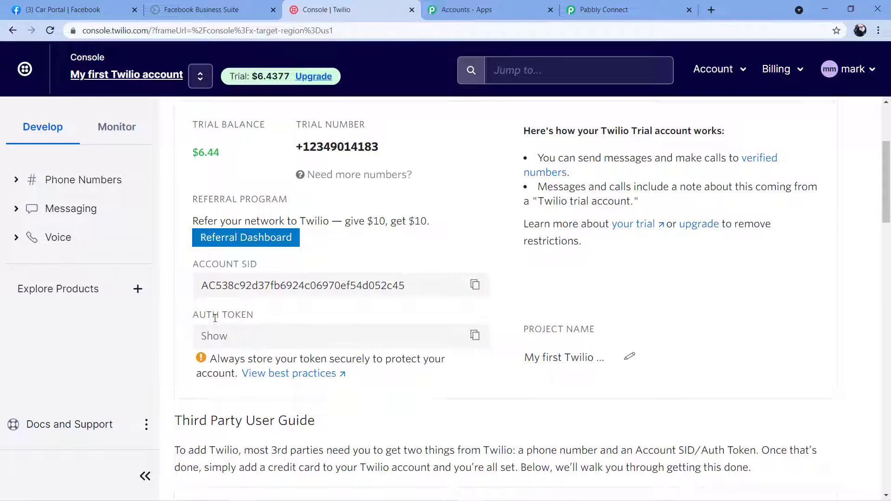
pyautogui.click(478, 339)
pyautogui.click(633, 5)
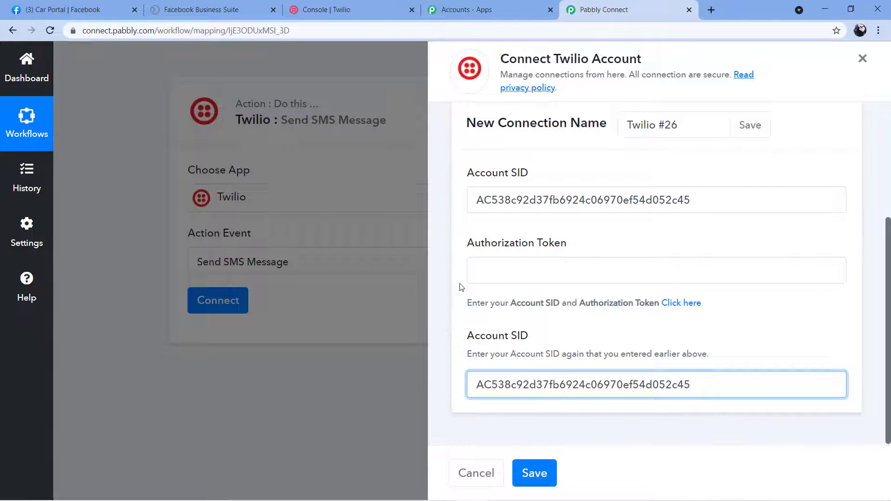
pyautogui.click(480, 271)
pyautogui.rightClick(491, 268)
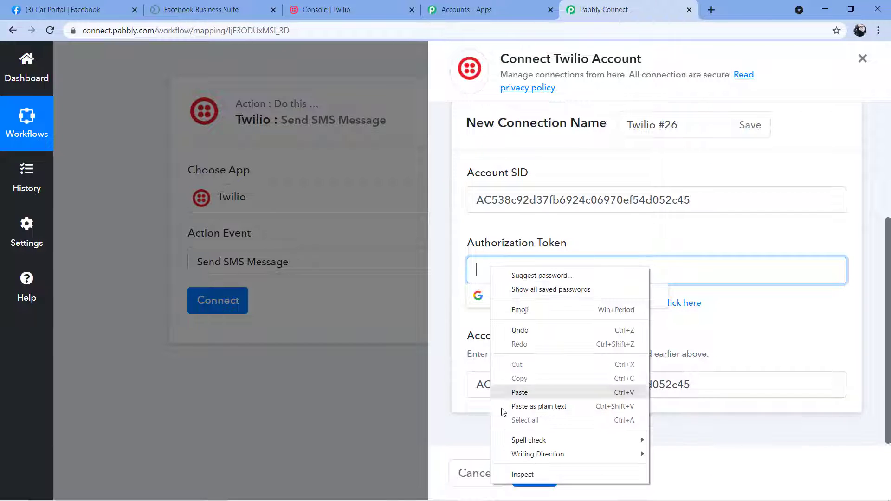
pyautogui.click(517, 393)
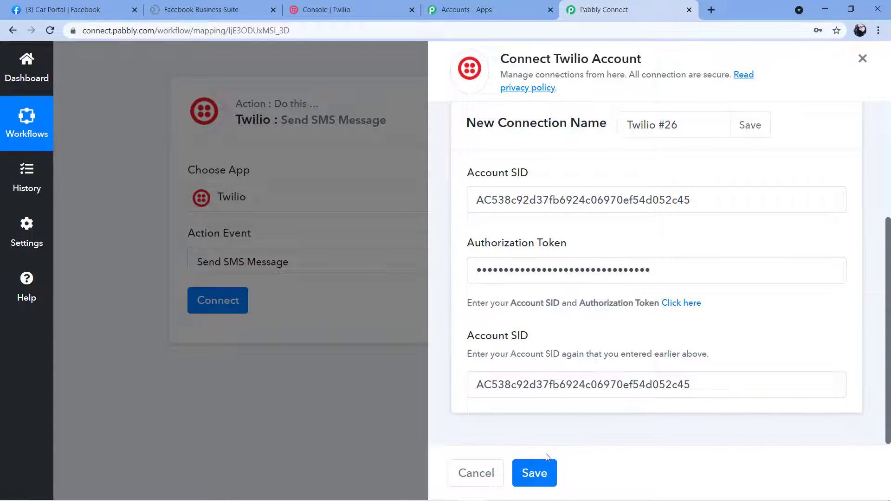
pyautogui.click(541, 473)
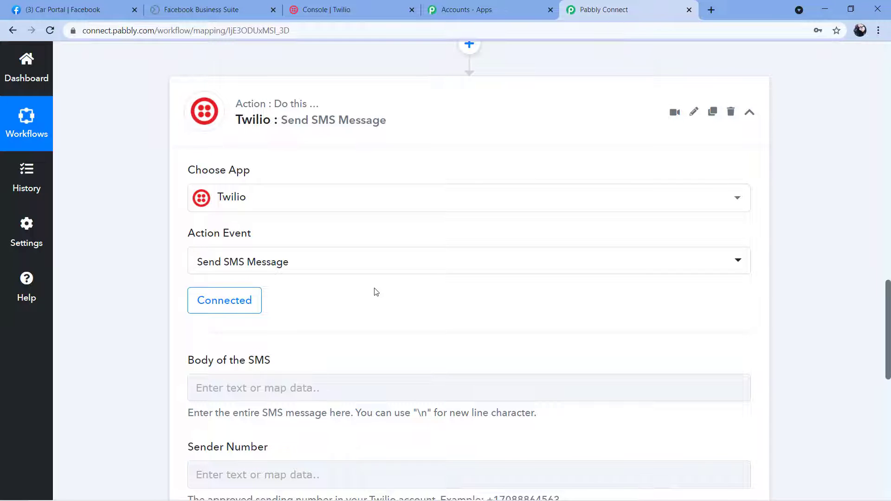
# - Write 'New Lead Generated in Facebook Lead Ads' as the first line of the SMS body
pyautogui.scroll(-4, 376, 291)
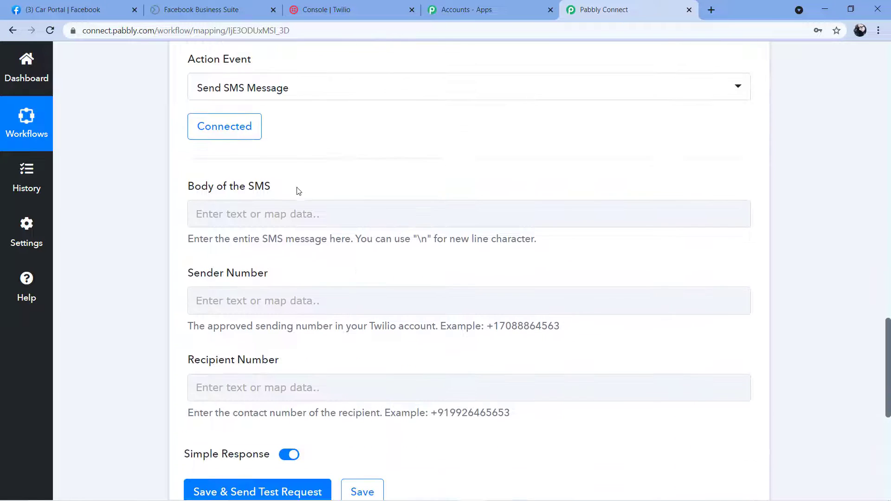
pyautogui.scroll(-1, 278, 186)
pyautogui.scroll(1, 249, 140)
pyautogui.click(225, 212)
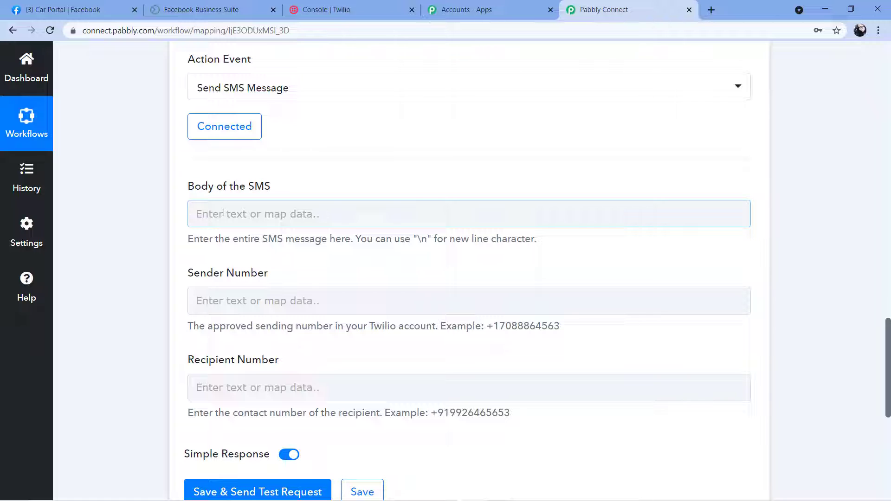
pyautogui.click(224, 213)
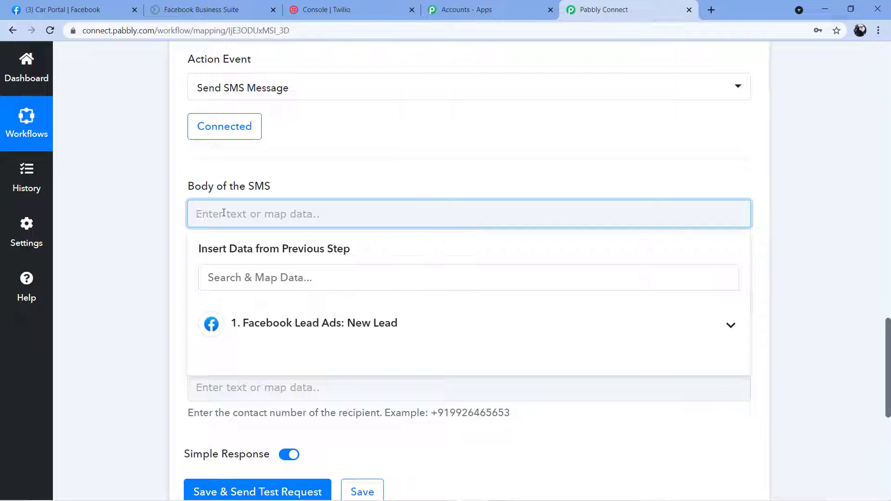
pyautogui.write('New Le')
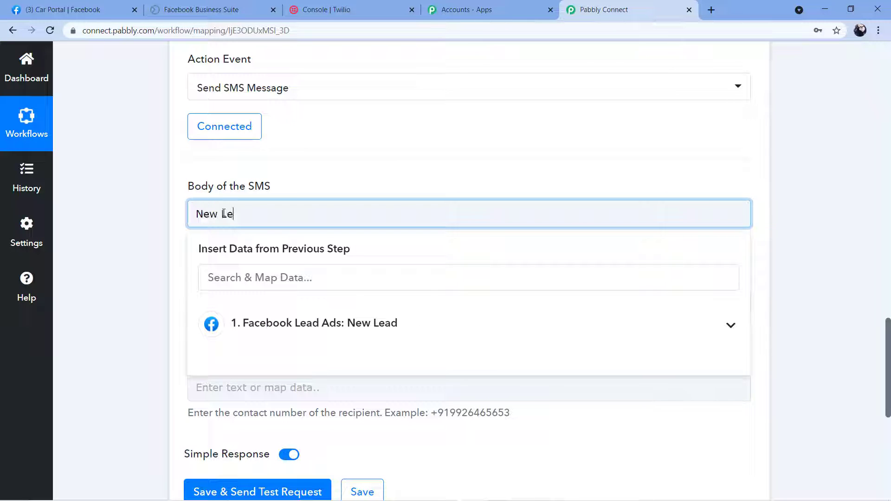
pyautogui.write('ad generated ')
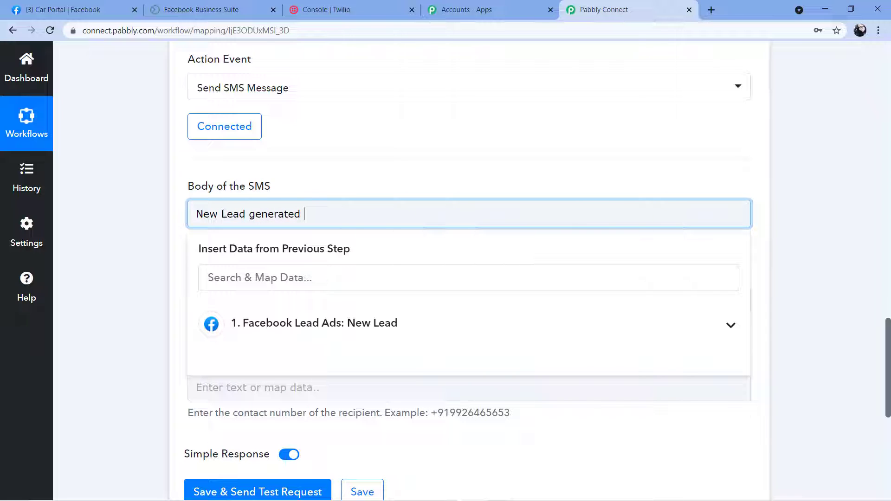
pyautogui.write('in Facebook Lead Ad')
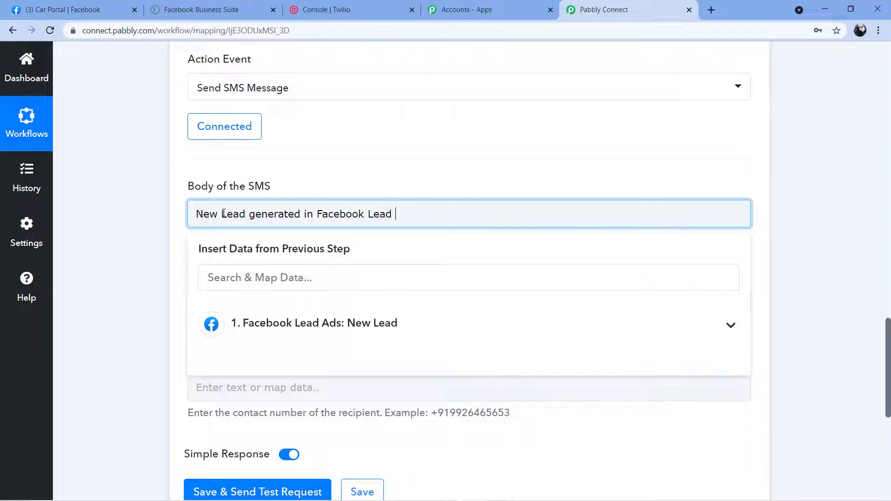
pyautogui.write('s')
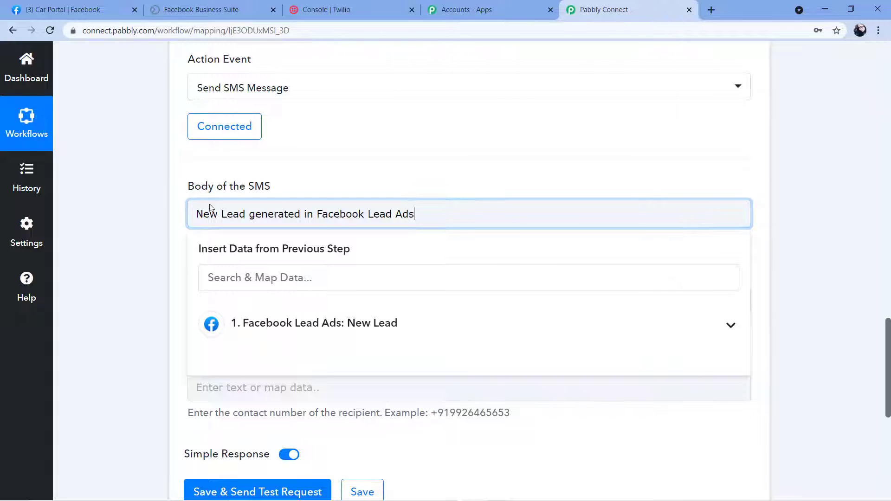
pyautogui.click(253, 216)
pyautogui.press('BackSpace')
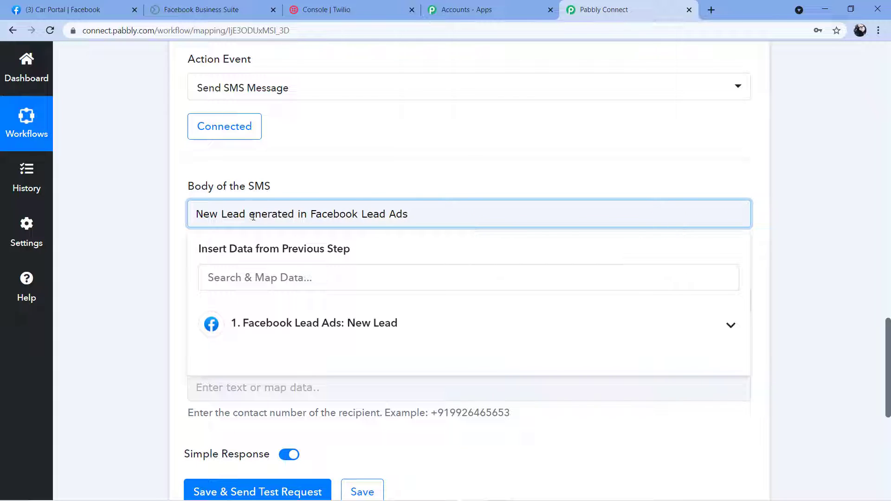
pyautogui.write('G')
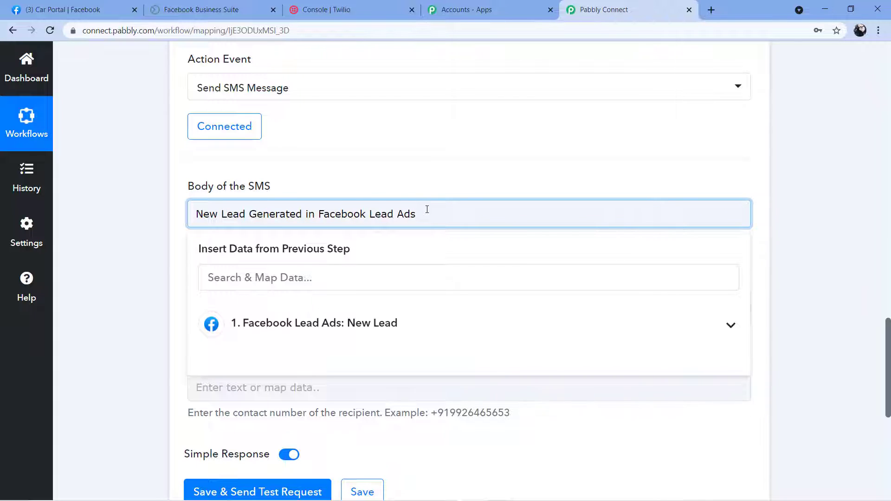
# - Add lines 'Lead Details:-', 'Name:', 'Email:' and 'Phone No.:' below the heading
pyautogui.press('Return')
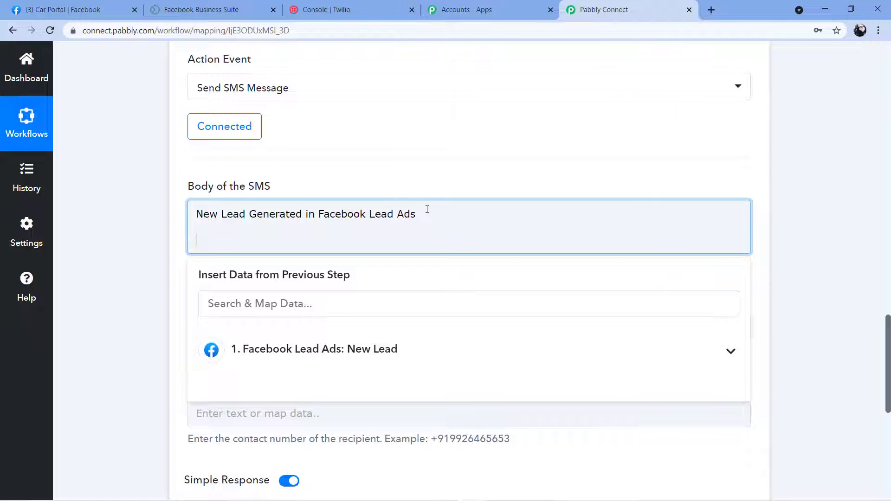
pyautogui.write('Lead Details:')
pyautogui.press('Return')
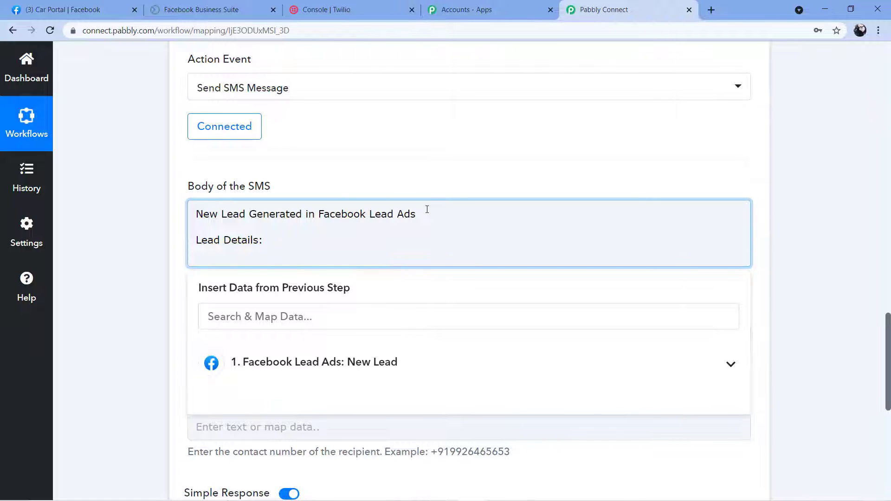
pyautogui.write('Name:')
pyautogui.press('Return')
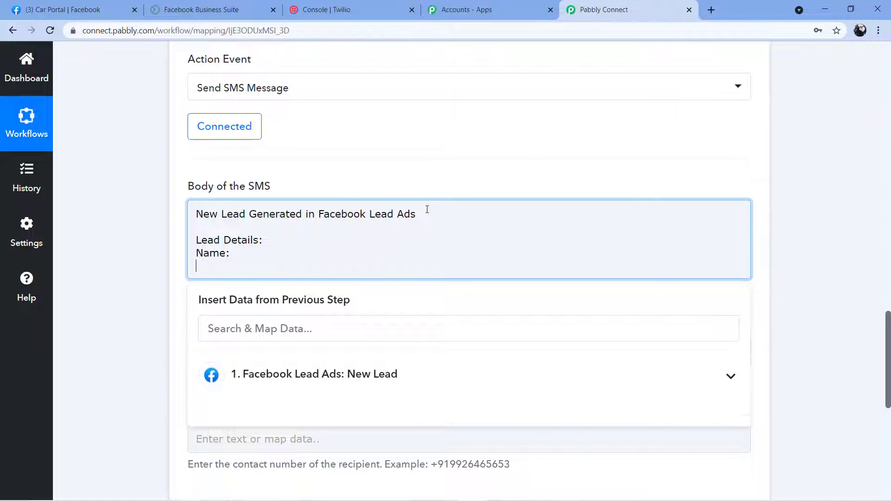
pyautogui.write('Email:')
pyautogui.press('Return')
pyautogui.write('Ph')
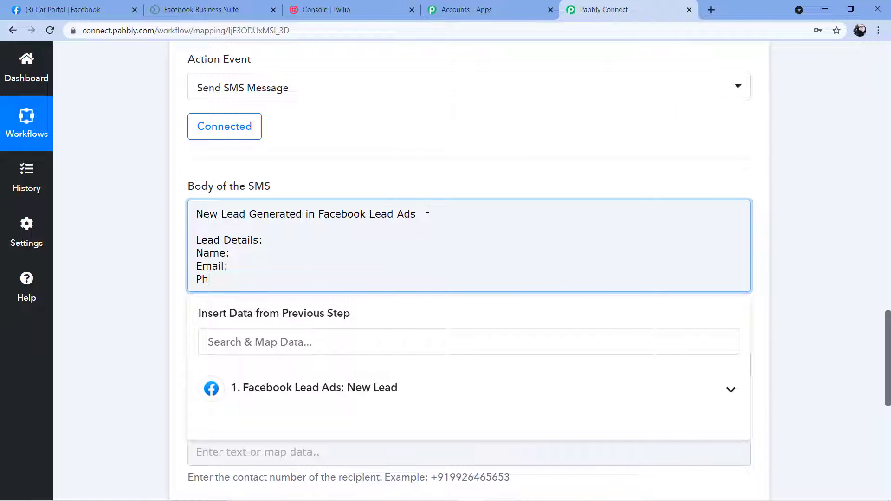
pyautogui.write('one No.:')
pyautogui.click(267, 239)
pyautogui.write('-')
pyautogui.scroll(3, 524, 163)
pyautogui.scroll(8, 537, 179)
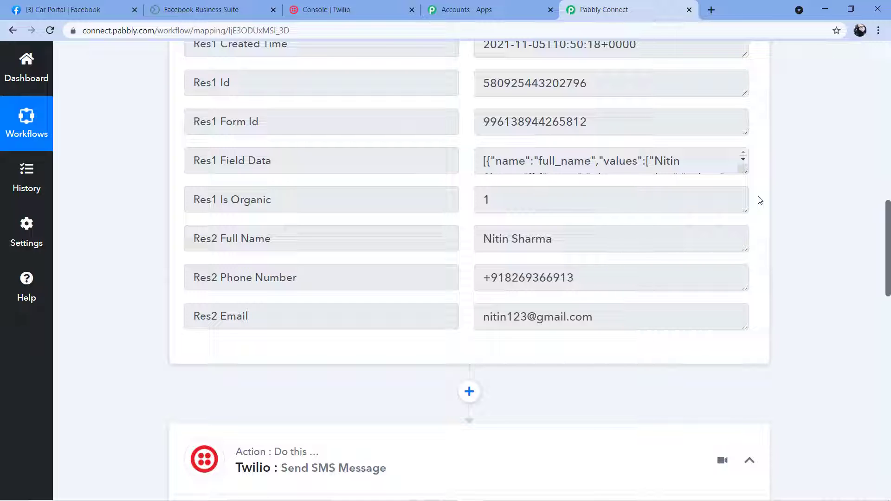
pyautogui.scroll(-1, 760, 200)
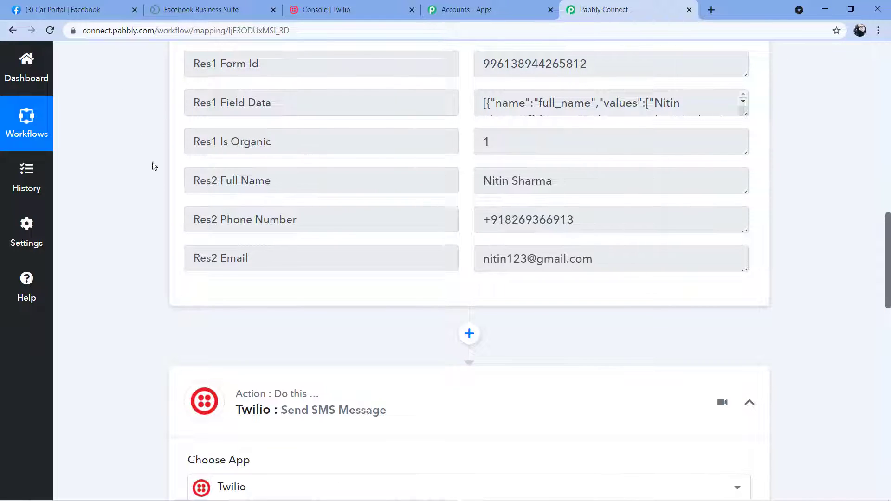
pyautogui.scroll(-1, 465, 184)
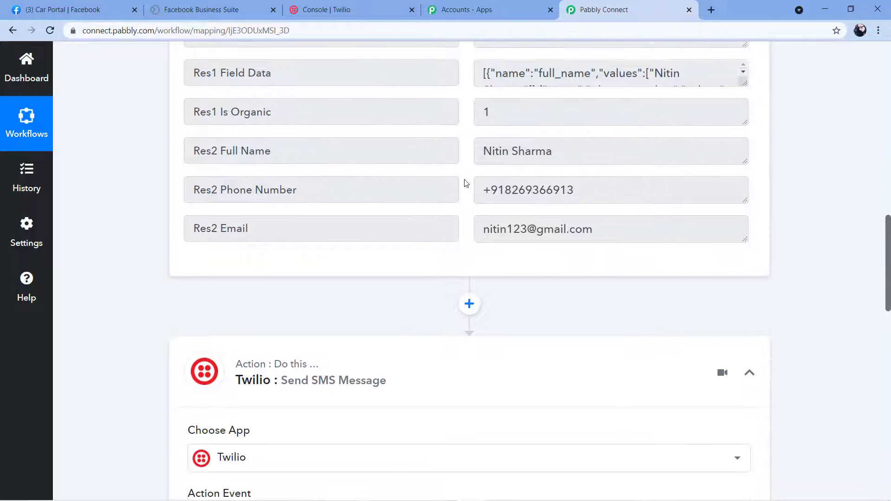
pyautogui.moveTo(481, 121); pyautogui.dragTo(561, 124)
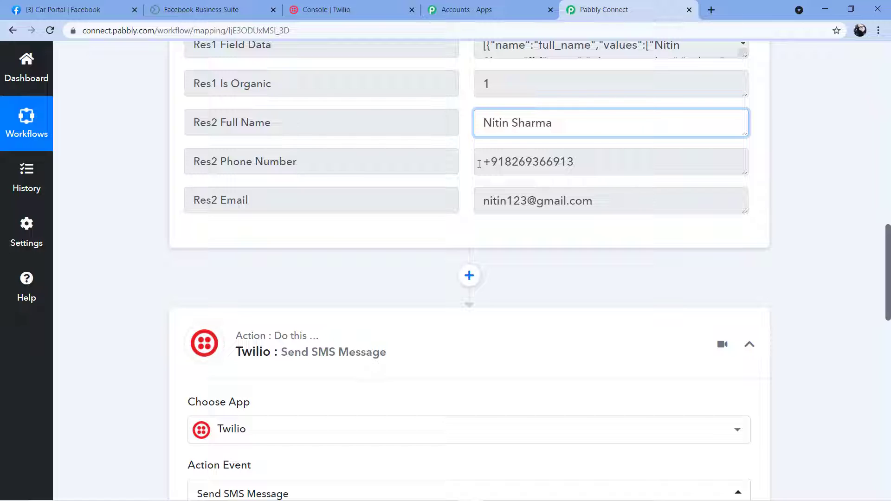
pyautogui.moveTo(479, 164); pyautogui.dragTo(595, 166)
pyautogui.click(591, 163)
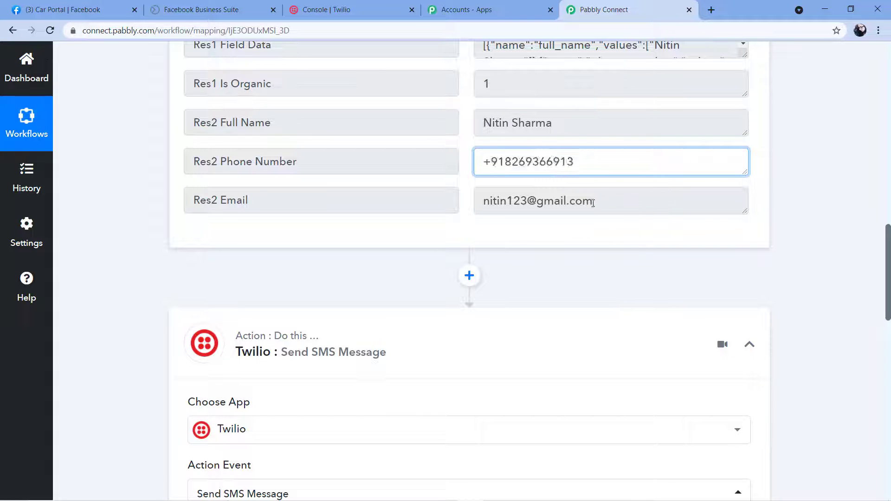
pyautogui.moveTo(593, 204); pyautogui.dragTo(482, 199)
pyautogui.click(469, 184)
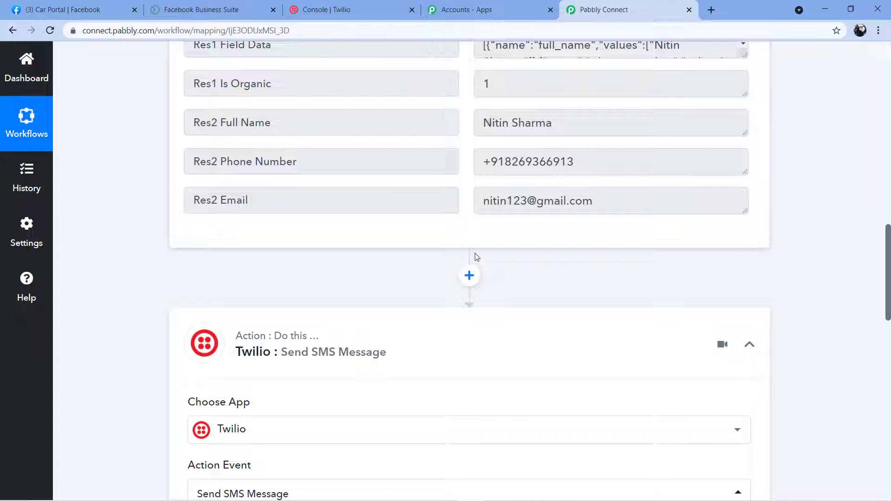
pyautogui.scroll(-8, 469, 231)
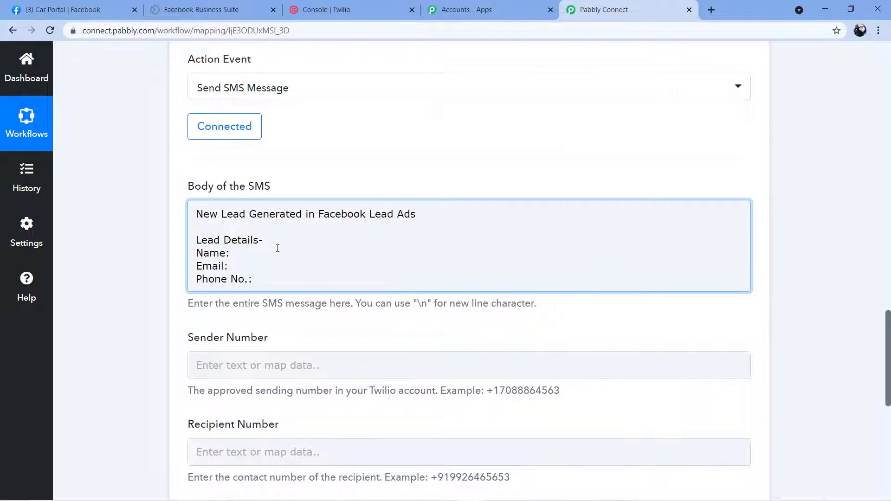
# - Map Res2 Full Name, Email and Phone Number from Facebook Lead Ads after Name, Email and Phone No
pyautogui.click(238, 253)
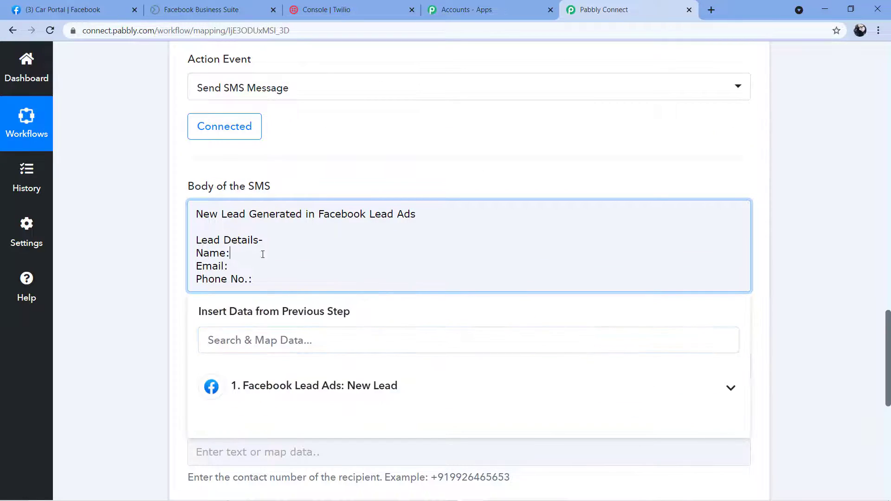
pyautogui.click(274, 380)
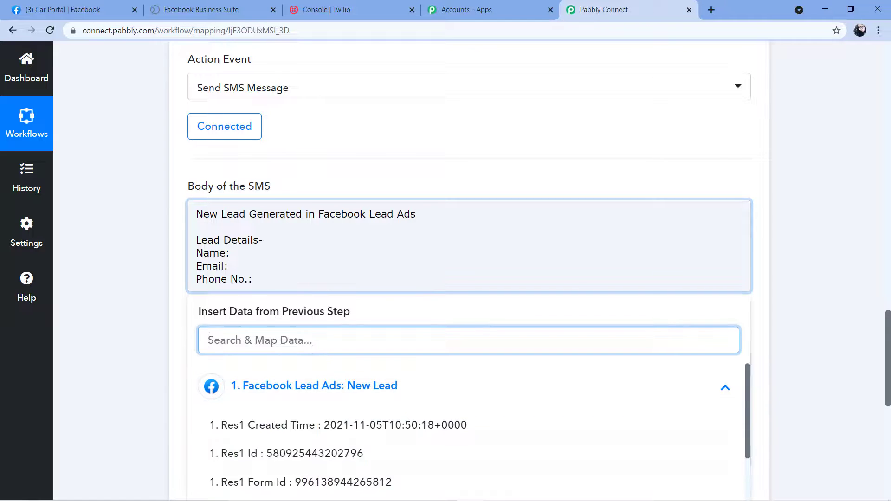
pyautogui.scroll(-4, 339, 325)
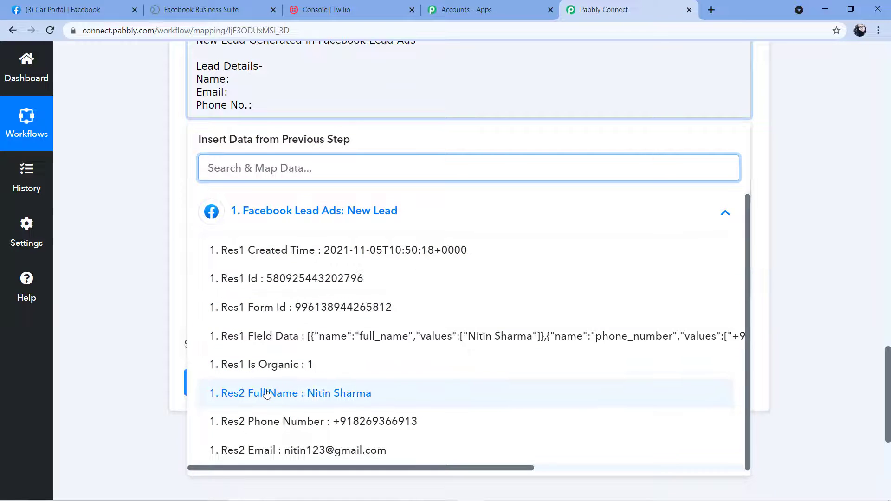
pyautogui.click(337, 395)
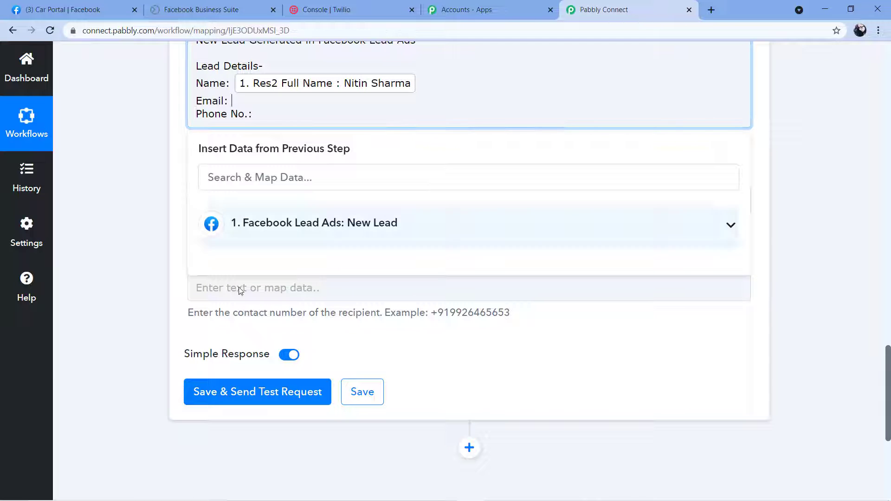
pyautogui.click(306, 239)
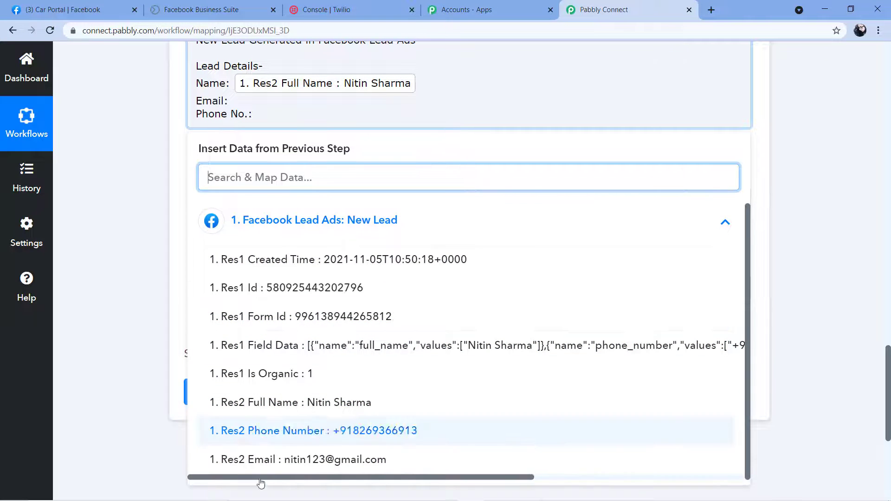
pyautogui.click(302, 463)
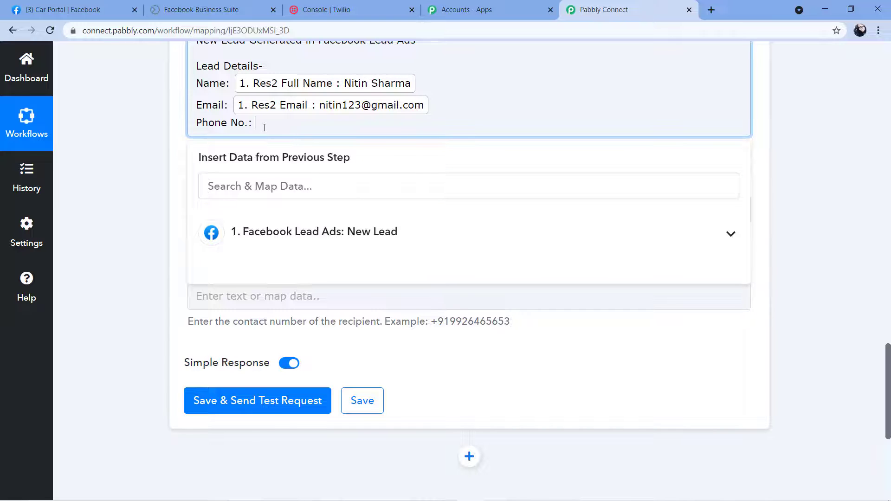
pyautogui.click(337, 234)
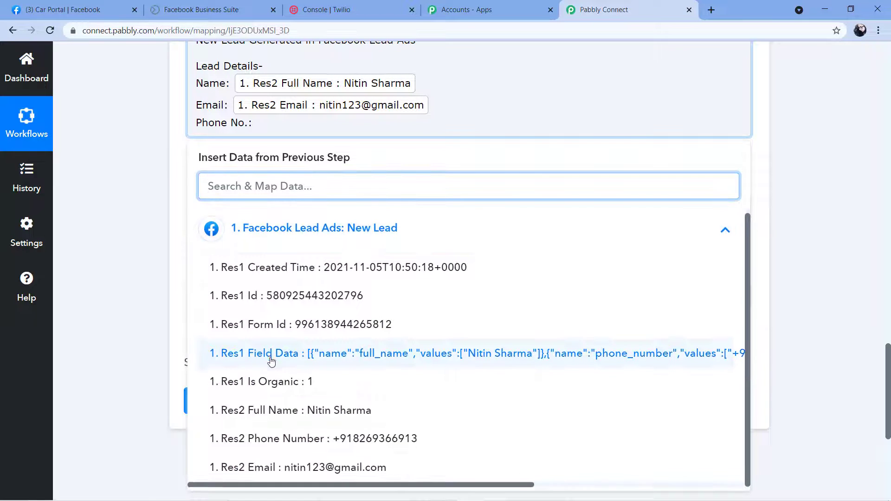
pyautogui.click(320, 440)
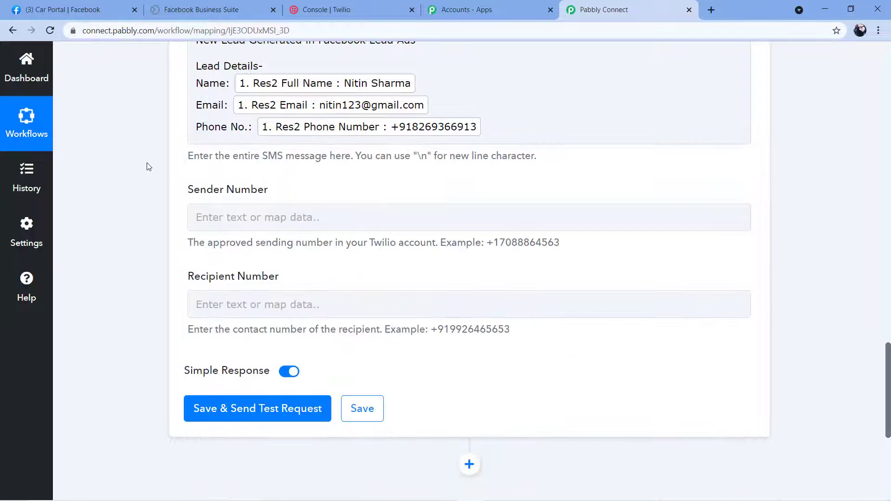
# - Review the finished SMS body and check the empty Sender Number field
pyautogui.scroll(2, 148, 167)
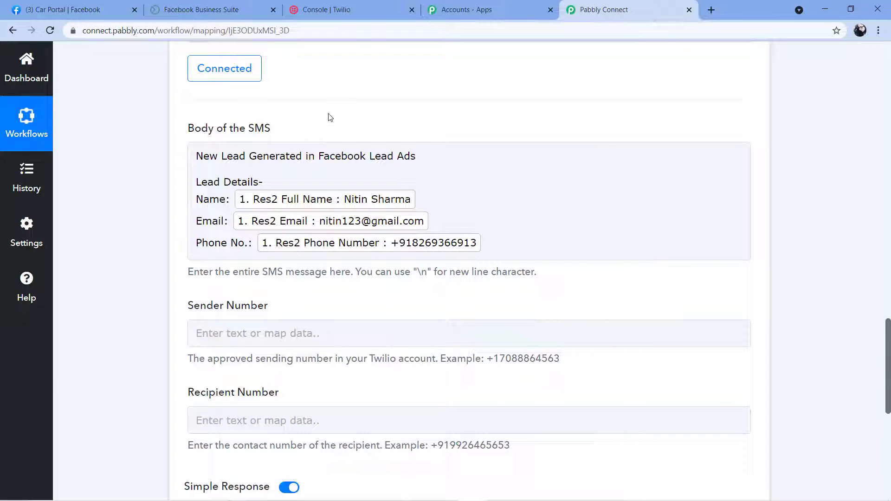
pyautogui.click(330, 185)
pyautogui.scroll(-3, 302, 195)
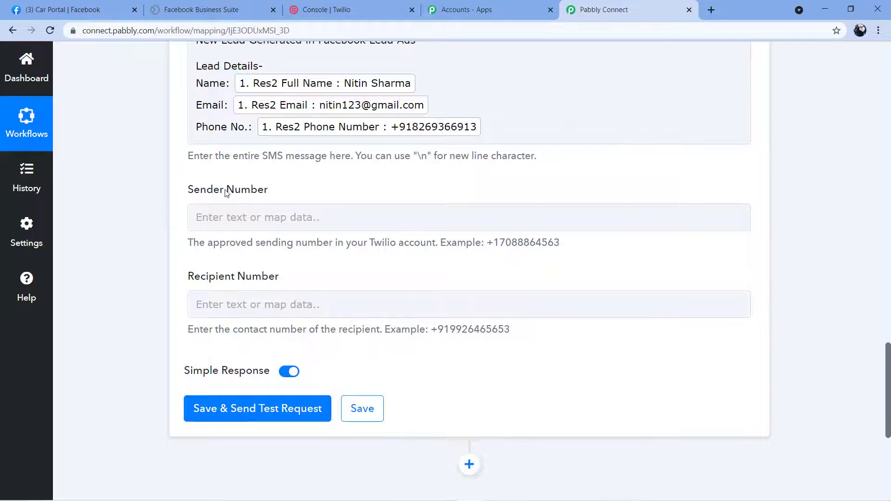
pyautogui.click(265, 216)
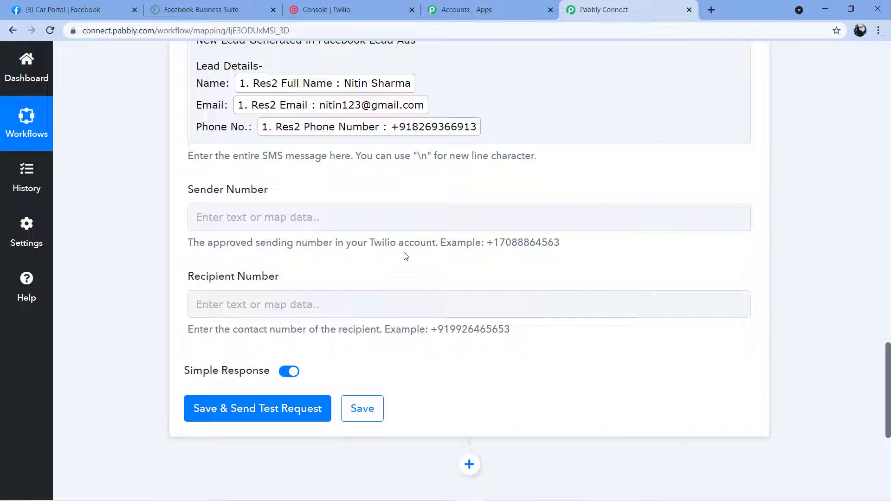
pyautogui.click(315, 229)
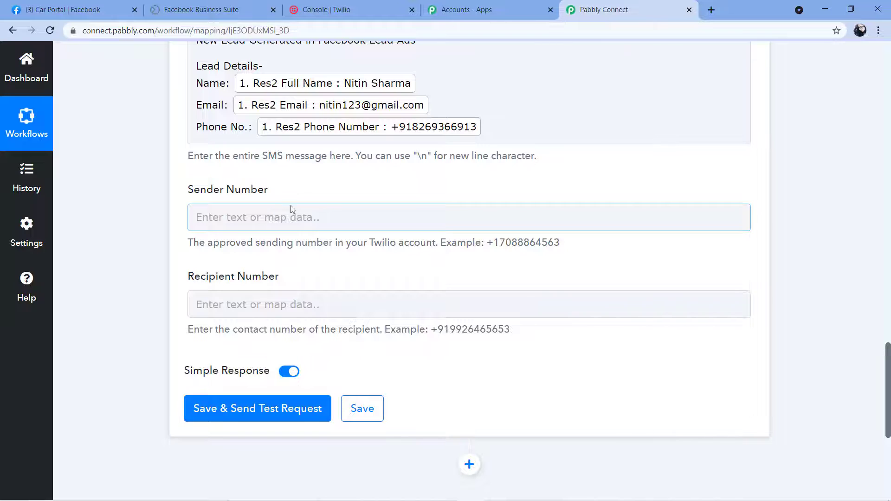
pyautogui.click(171, 237)
# - Copy the Trial Number from the Twilio Console project info and return to Pabbly Connect
pyautogui.click(375, 1)
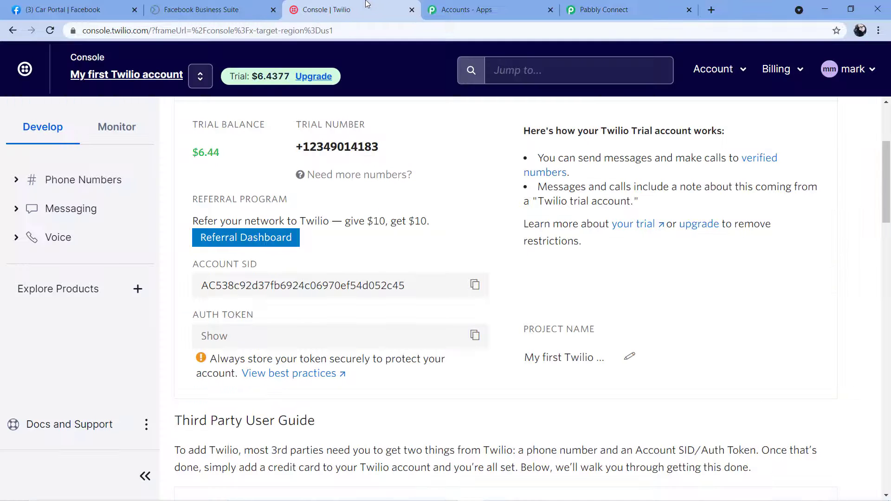
pyautogui.scroll(1, 392, 257)
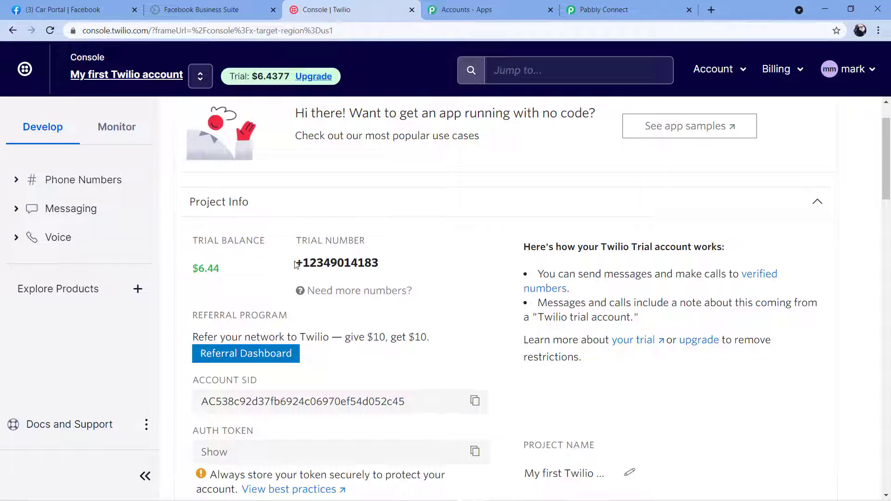
pyautogui.moveTo(300, 263); pyautogui.dragTo(380, 265)
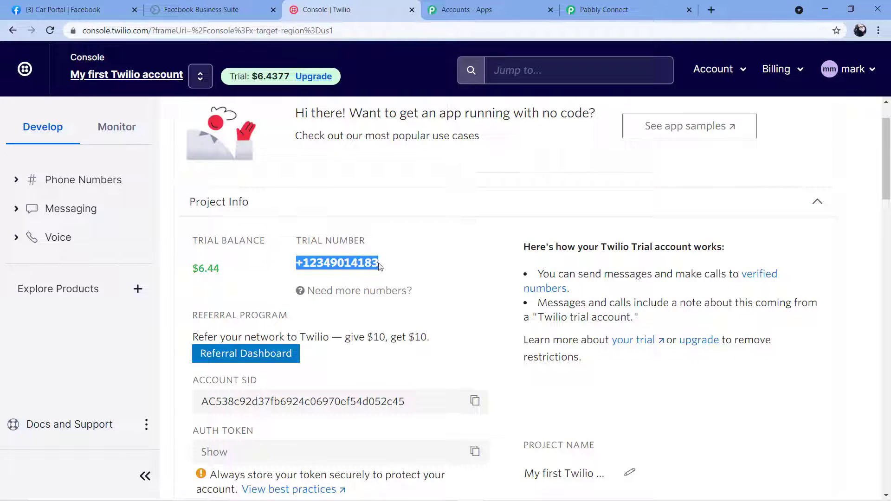
pyautogui.rightClick(321, 267)
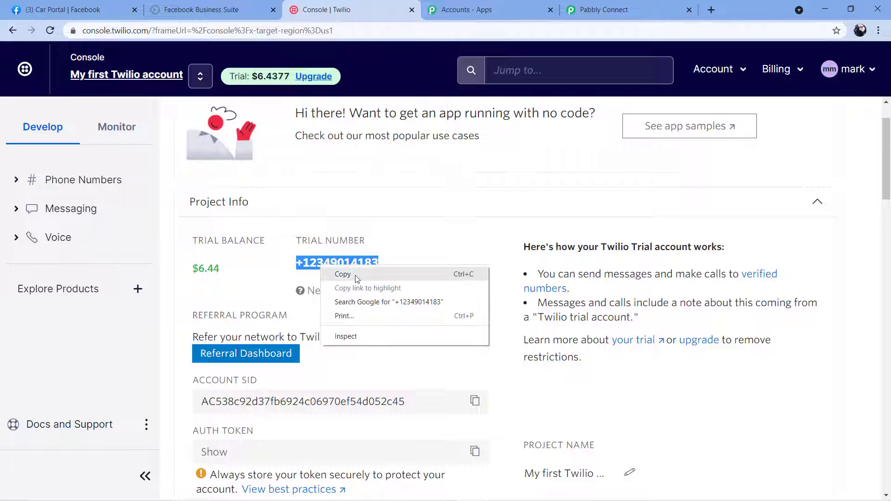
pyautogui.click(365, 275)
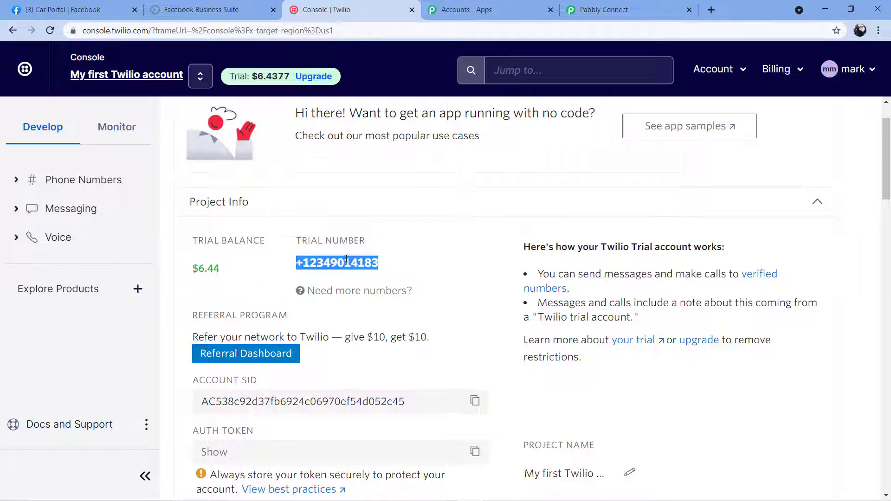
pyautogui.click(603, 9)
pyautogui.click(240, 215)
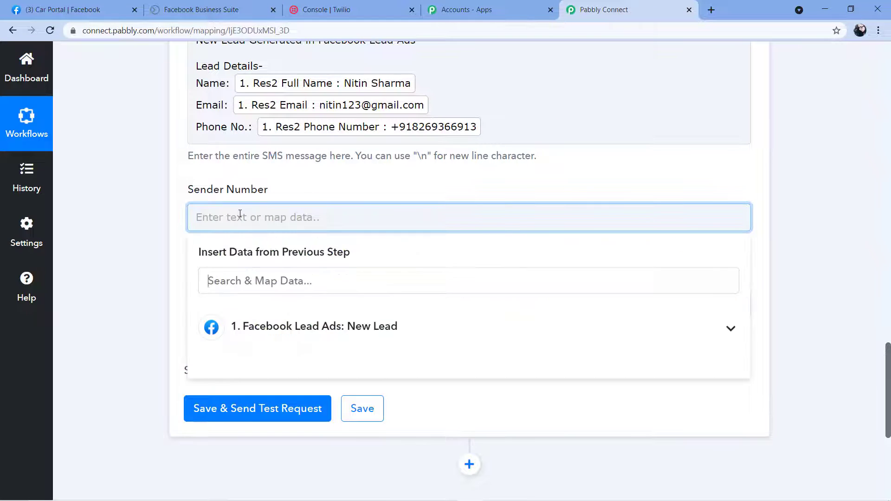
pyautogui.rightClick(240, 215)
pyautogui.click(280, 303)
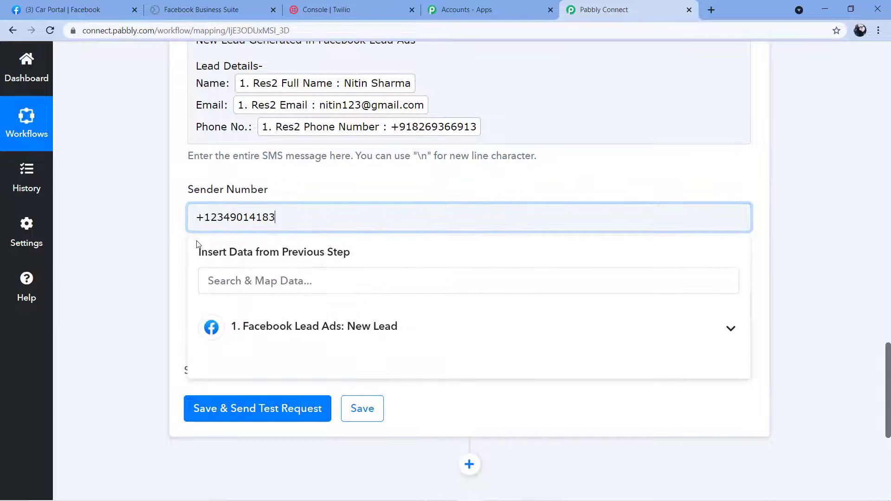
pyautogui.click(183, 244)
pyautogui.scroll(-1, 185, 245)
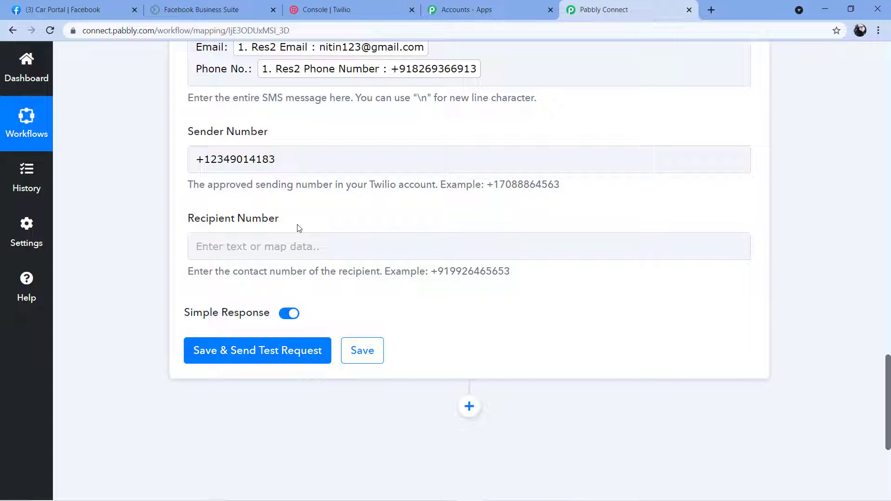
# - Inspect the example number format shown under the Recipient Number field
pyautogui.scroll(-1, 312, 221)
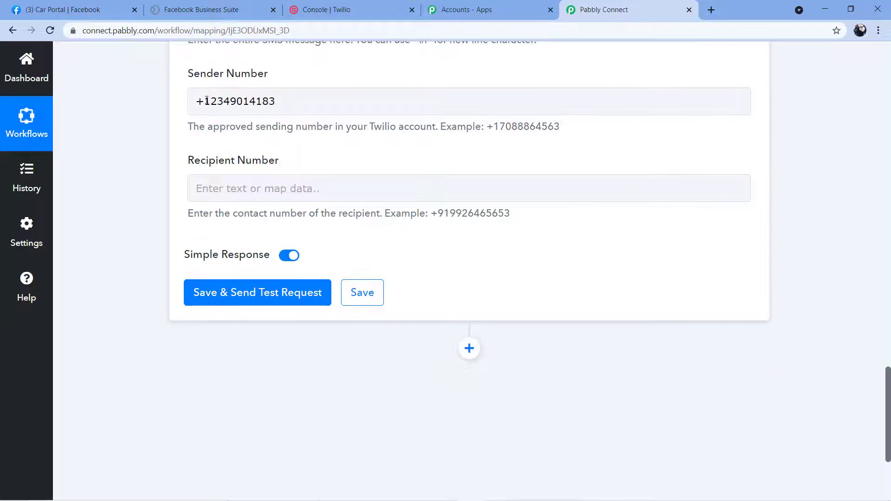
pyautogui.click(211, 189)
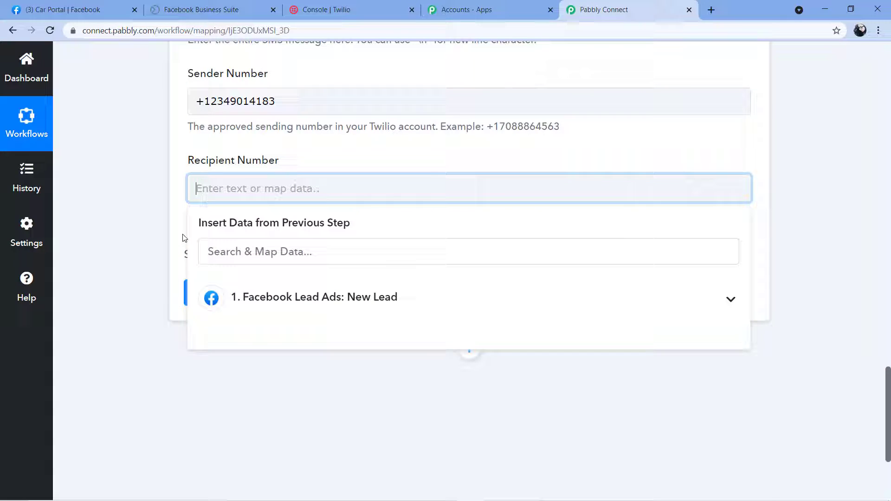
pyautogui.click(284, 149)
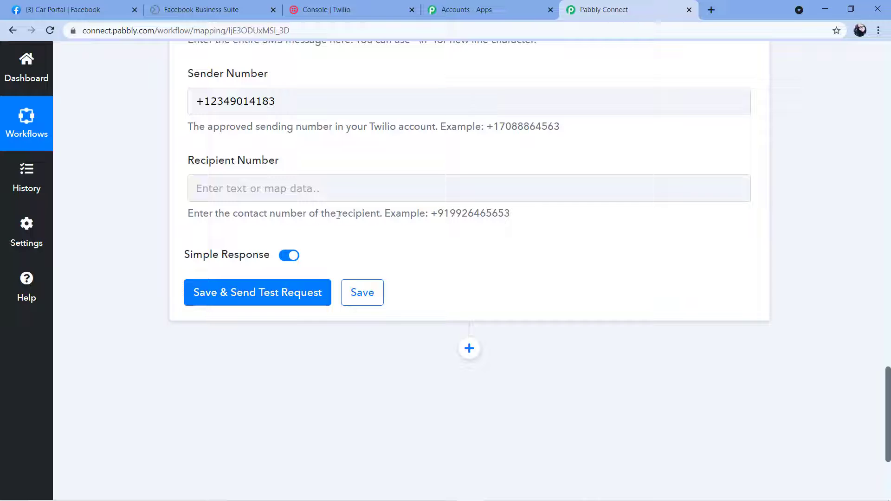
pyautogui.moveTo(432, 214); pyautogui.dragTo(523, 222)
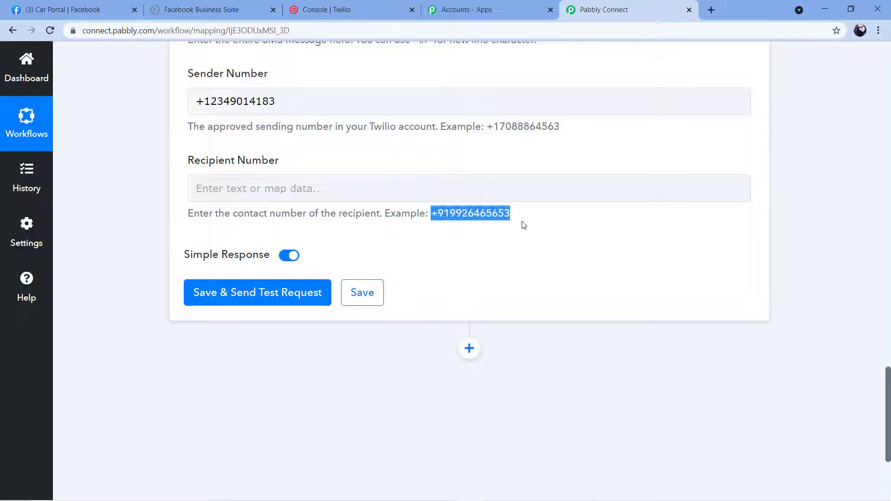
pyautogui.click(444, 188)
pyautogui.click(213, 187)
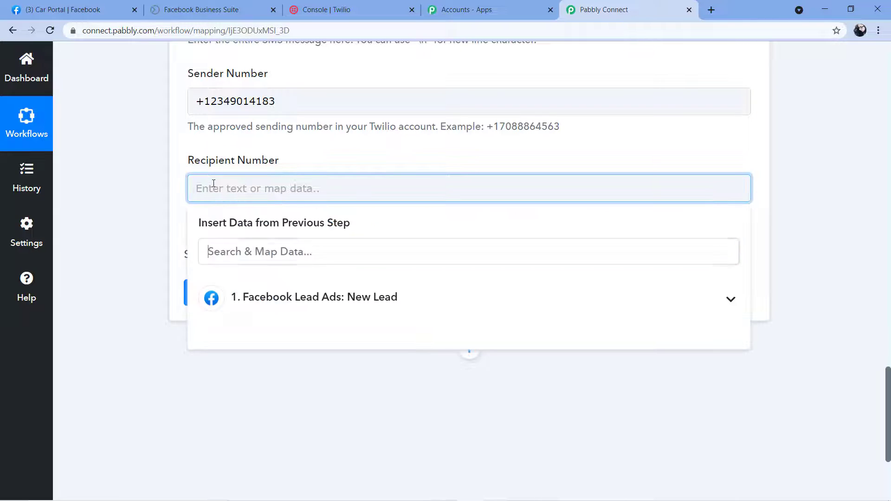
pyautogui.click(333, 158)
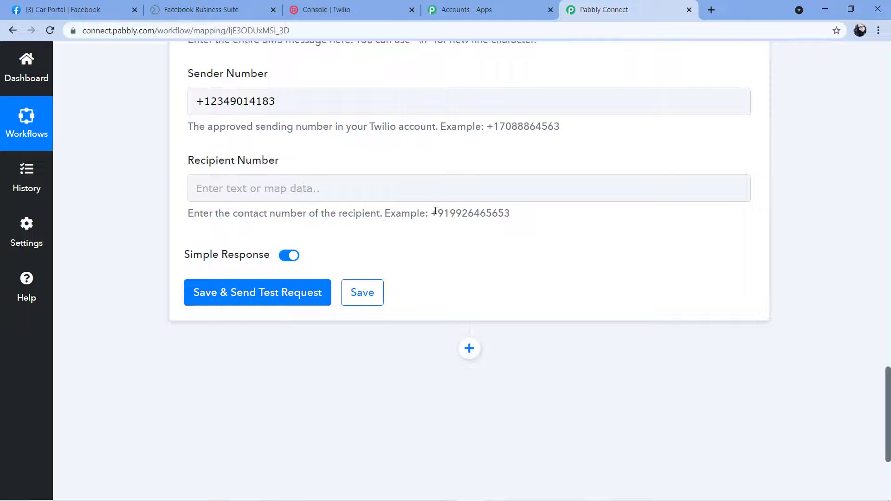
pyautogui.moveTo(432, 213); pyautogui.dragTo(449, 212)
pyautogui.moveTo(519, 215); pyautogui.dragTo(449, 214)
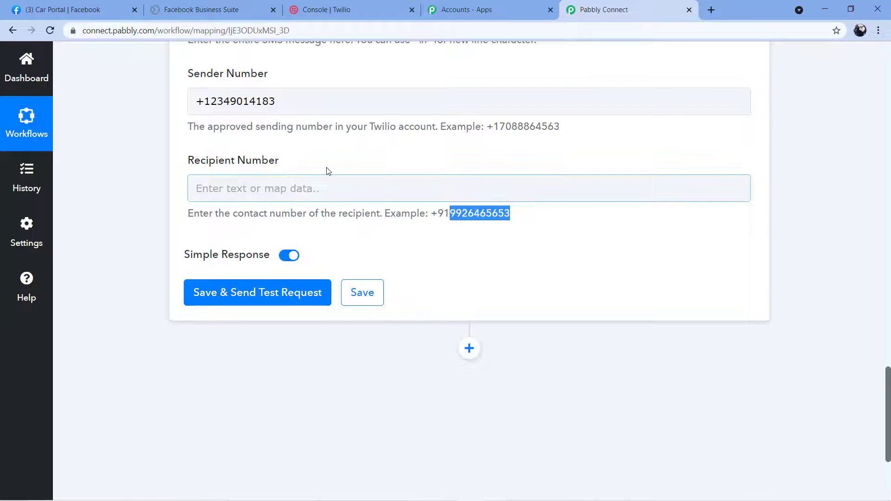
# - Type the recipient's phone number with its country code into Recipient Number
pyautogui.click(222, 188)
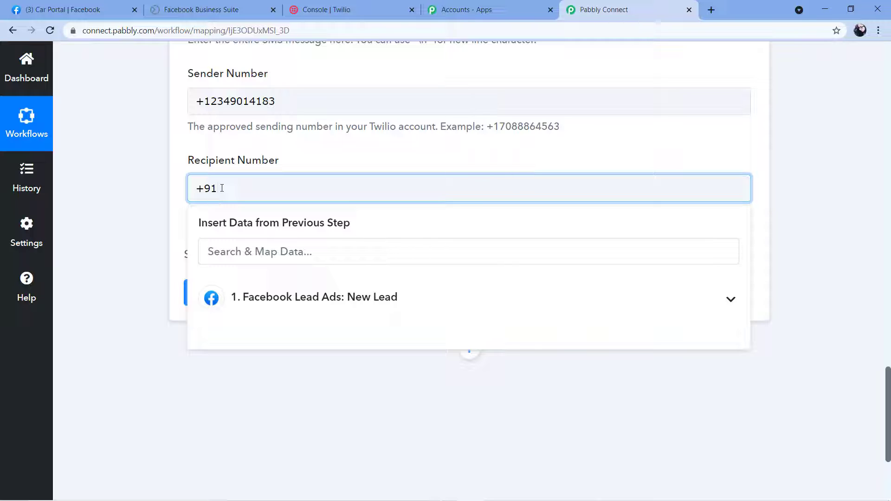
pyautogui.click(101, 217)
pyautogui.scroll(3, 109, 226)
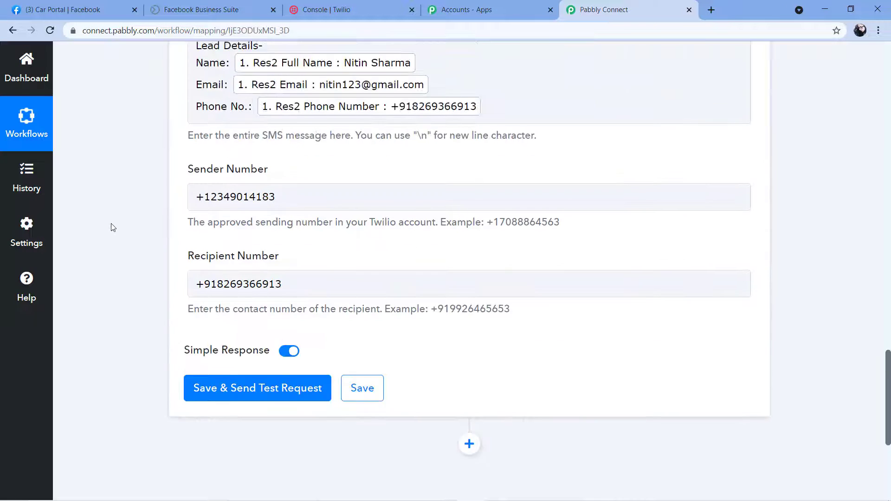
# - Save the Twilio step and send a test SMS request
pyautogui.scroll(3, 274, 272)
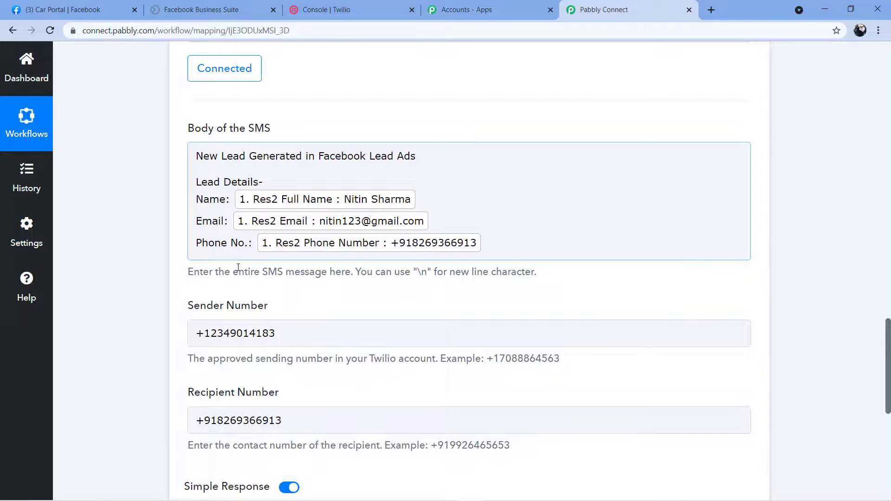
pyautogui.scroll(-3, 238, 268)
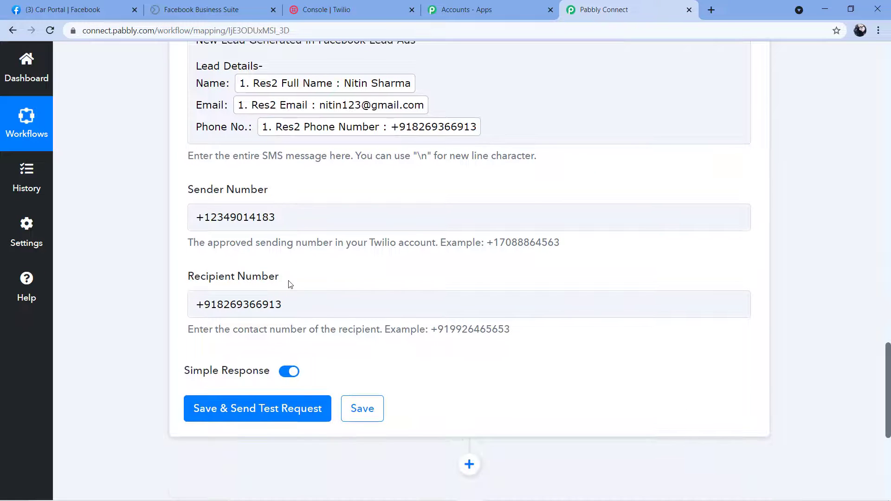
pyautogui.click(273, 416)
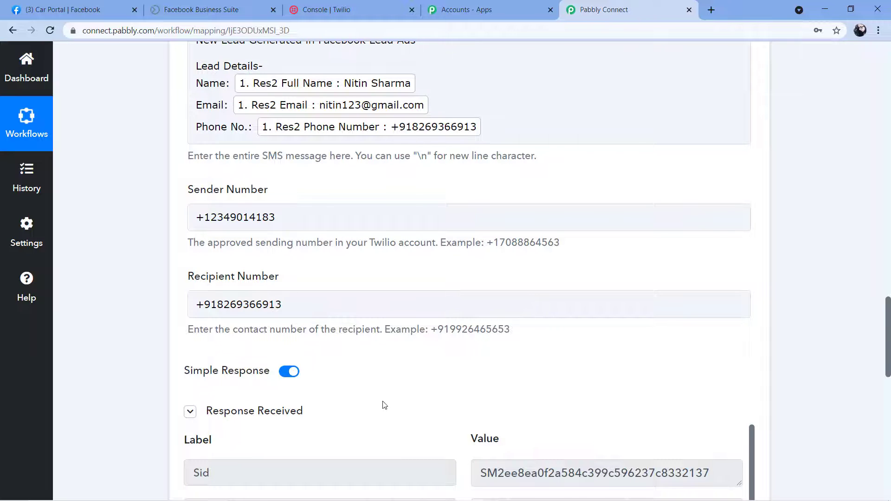
# - Review Twilio's test response: 'queued' status, recipient number and the lead-details body
pyautogui.scroll(-3, 384, 406)
pyautogui.scroll(-5, 385, 326)
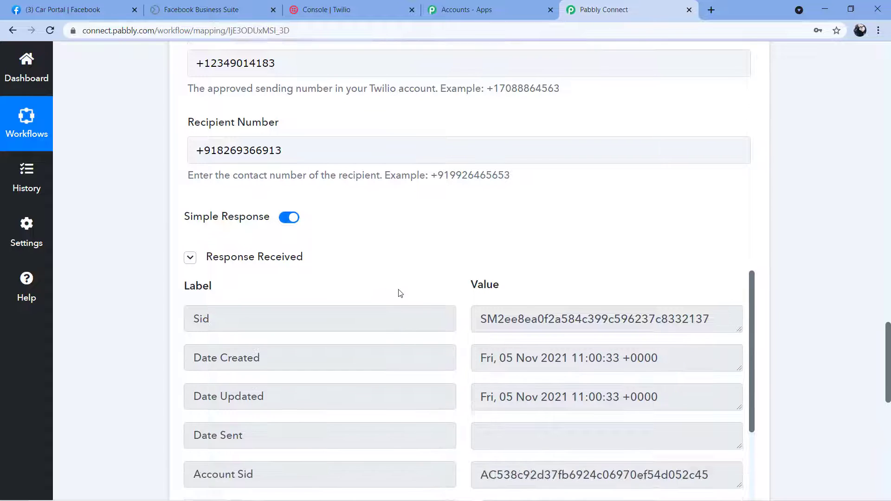
pyautogui.scroll(-1, 424, 179)
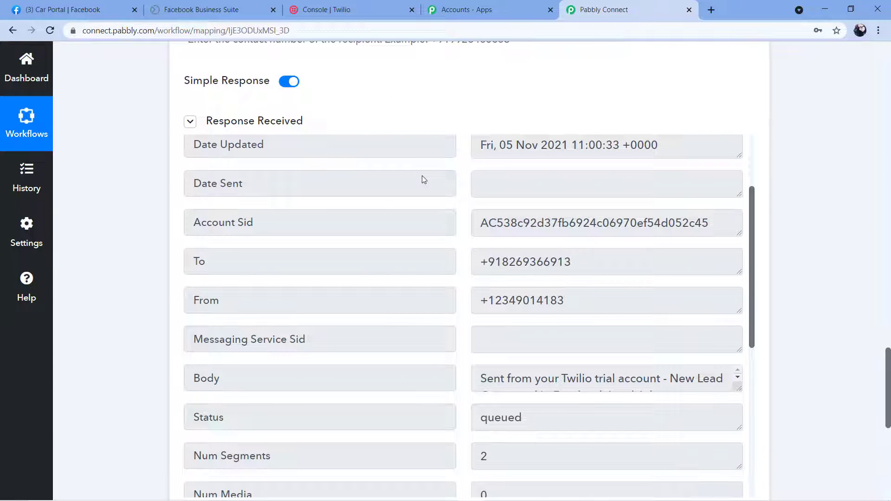
pyautogui.scroll(-1, 422, 180)
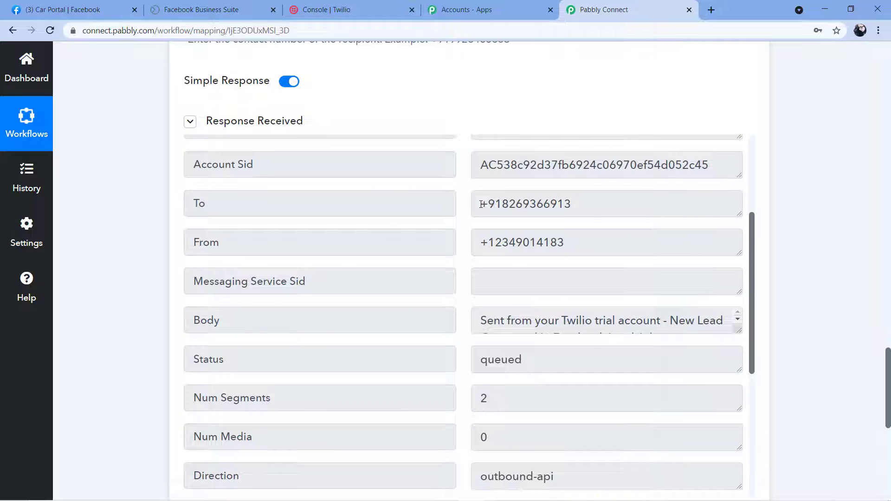
pyautogui.moveTo(481, 205); pyautogui.dragTo(578, 203)
pyautogui.click(587, 195)
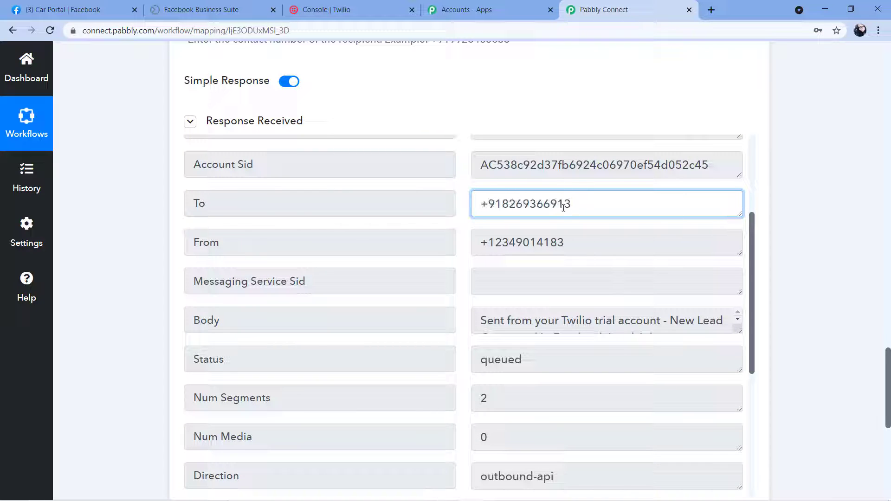
pyautogui.scroll(3, 458, 177)
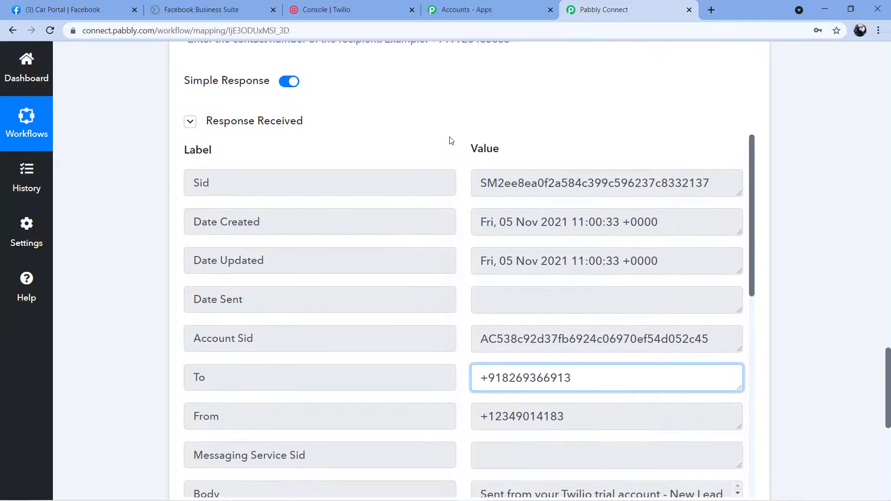
pyautogui.scroll(8, 450, 141)
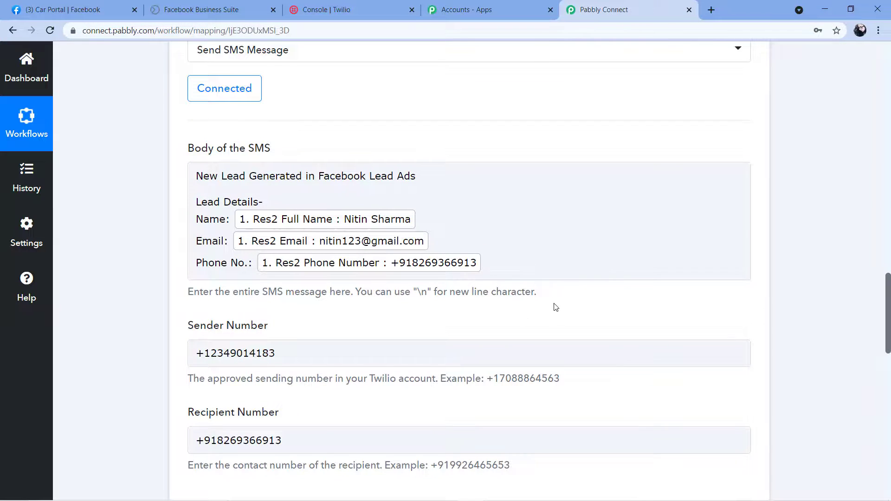
pyautogui.scroll(-4, 556, 307)
pyautogui.scroll(1, 485, 215)
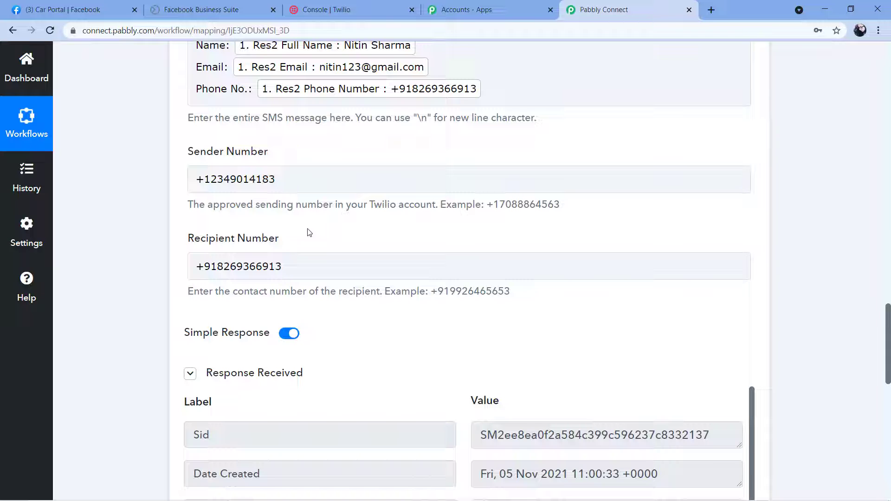
pyautogui.scroll(-10, 310, 232)
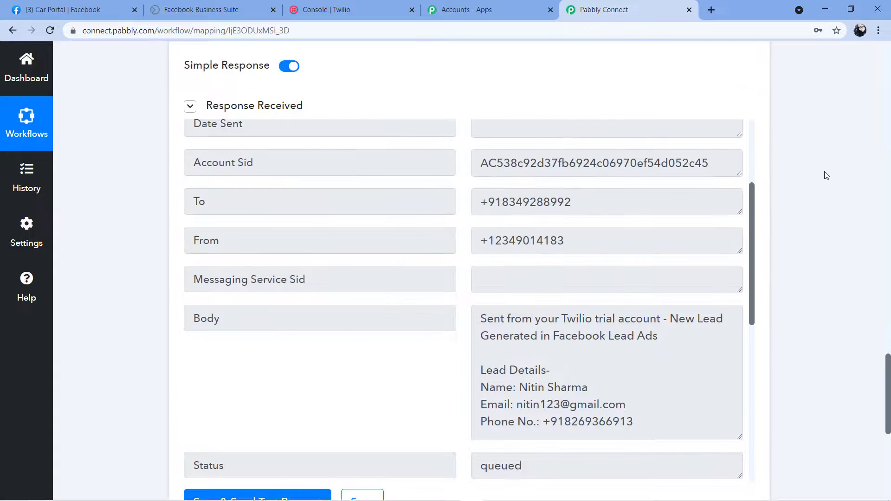
pyautogui.scroll(10, 826, 175)
pyautogui.scroll(-1, 352, 234)
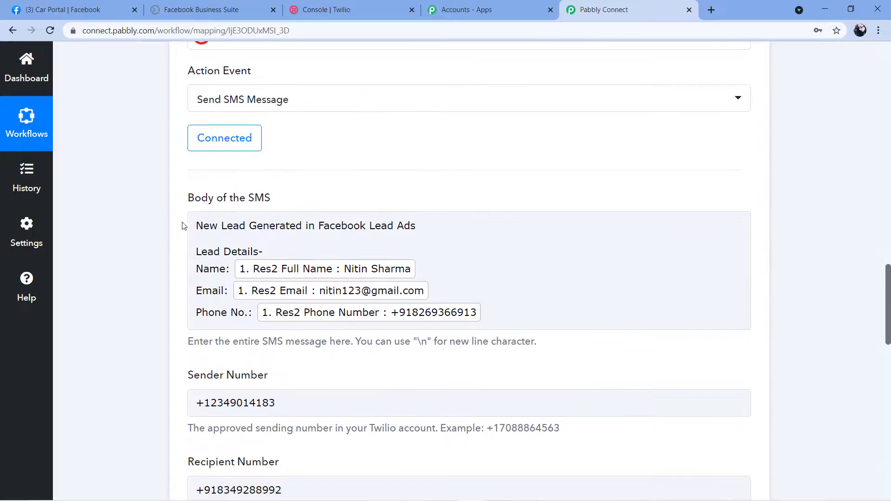
# - Return to Facebook Business Suite and close the 'Thanks, you're all set' confirmation
pyautogui.click(203, 259)
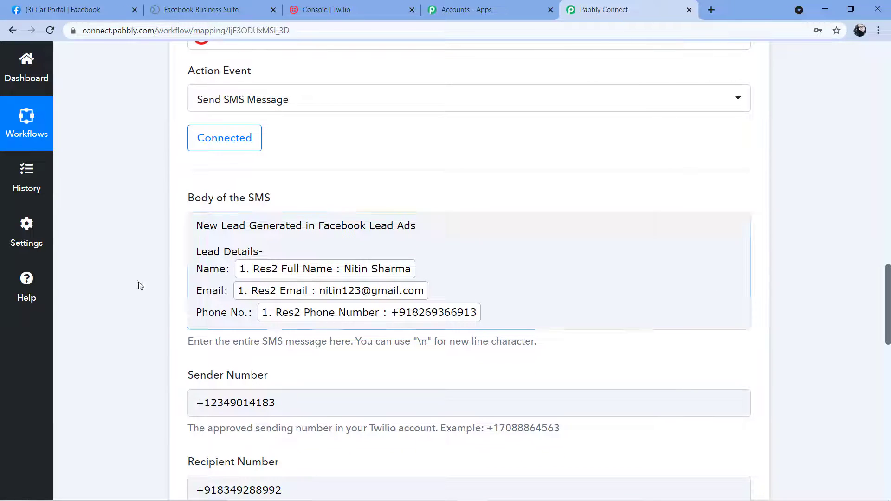
pyautogui.scroll(12, 643, 161)
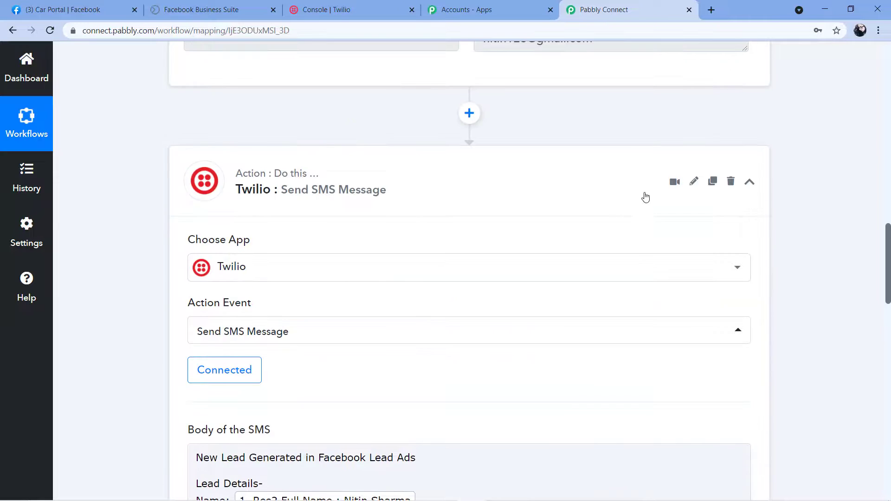
pyautogui.click(195, 10)
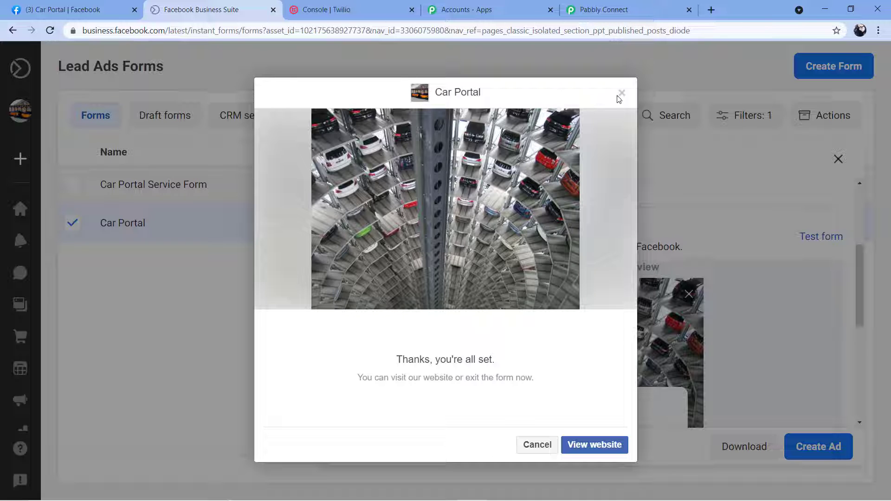
pyautogui.click(619, 5)
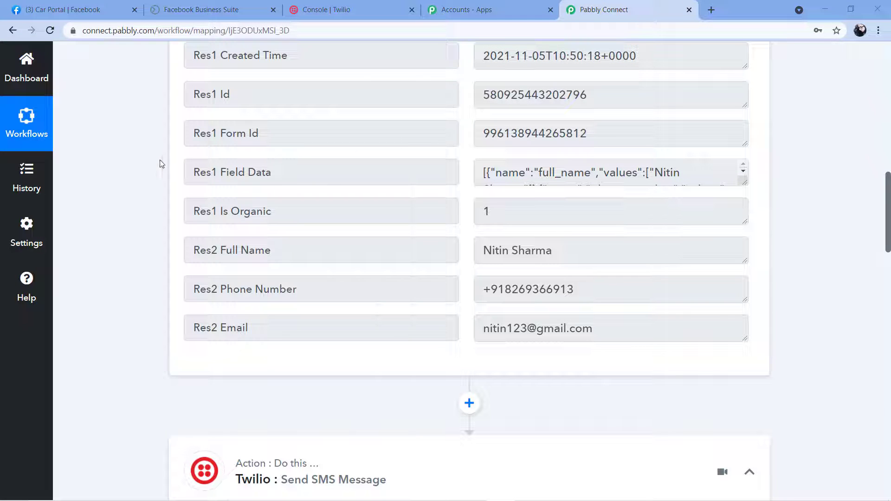
pyautogui.click(229, 9)
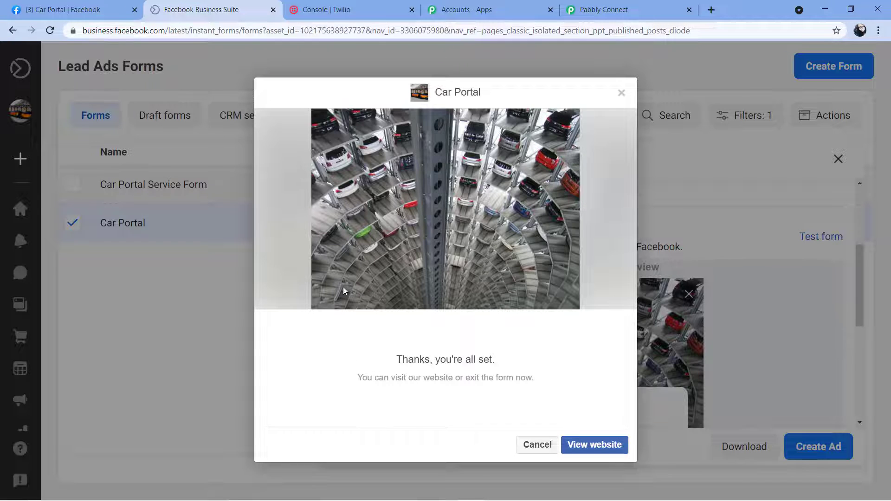
pyautogui.click(588, 9)
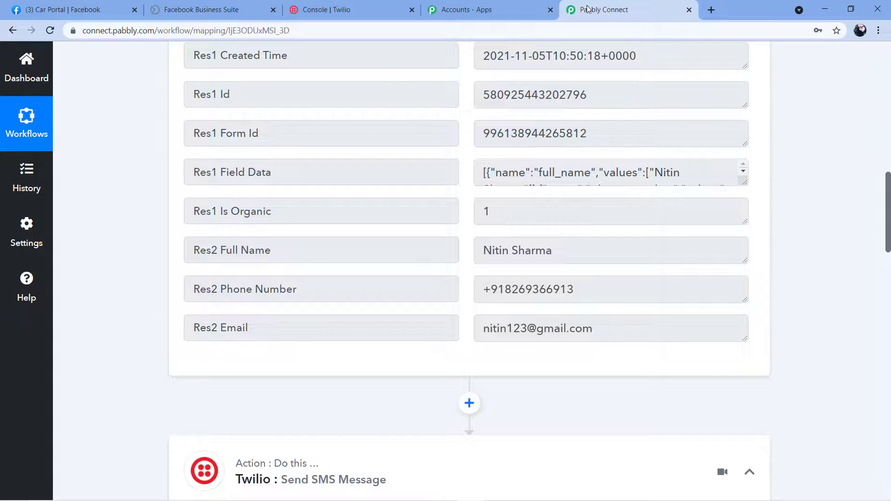
pyautogui.scroll(-9, 795, 196)
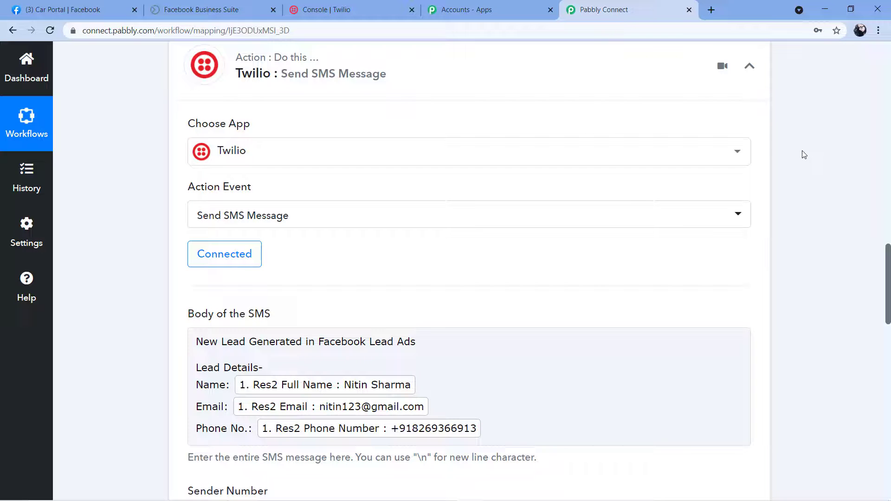
pyautogui.click(248, 10)
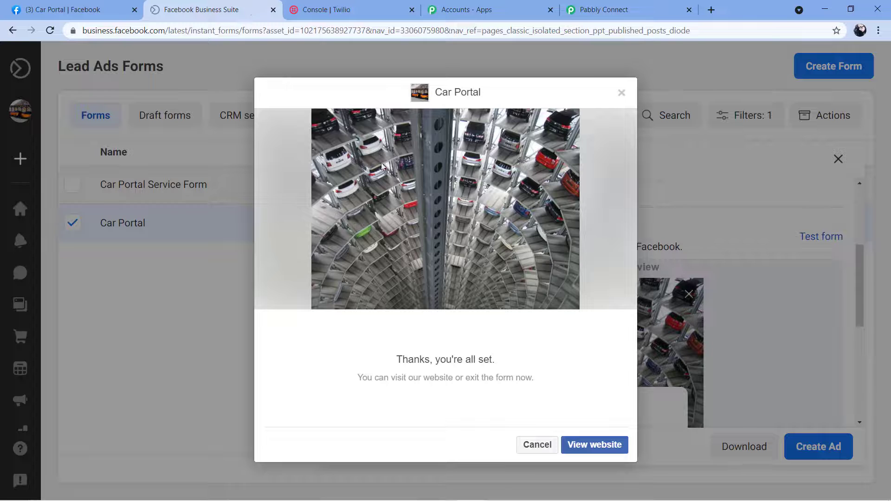
pyautogui.click(622, 93)
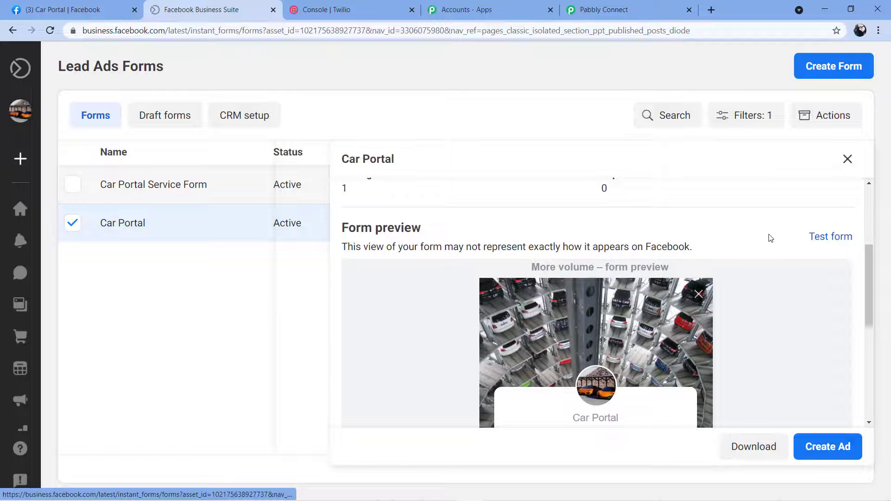
# - Submit a Car Portal test form with a different full name and e-mail, then return to Pabbly
pyautogui.click(812, 239)
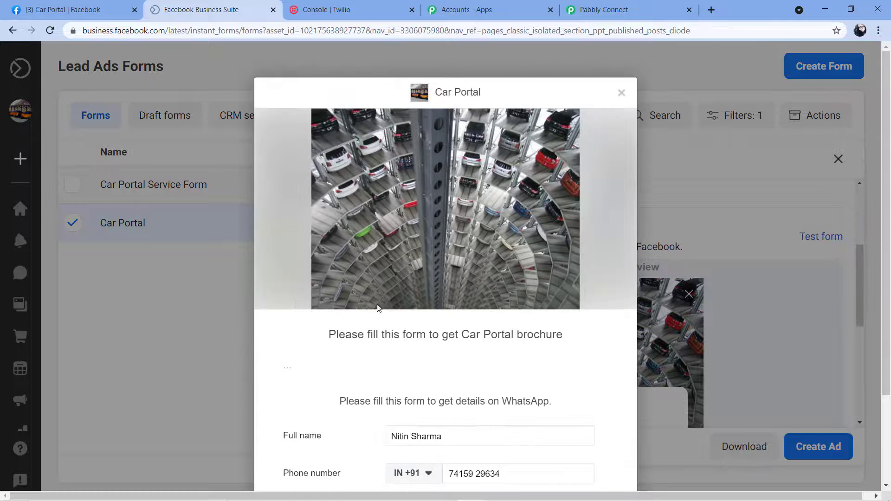
pyautogui.scroll(-1, 416, 290)
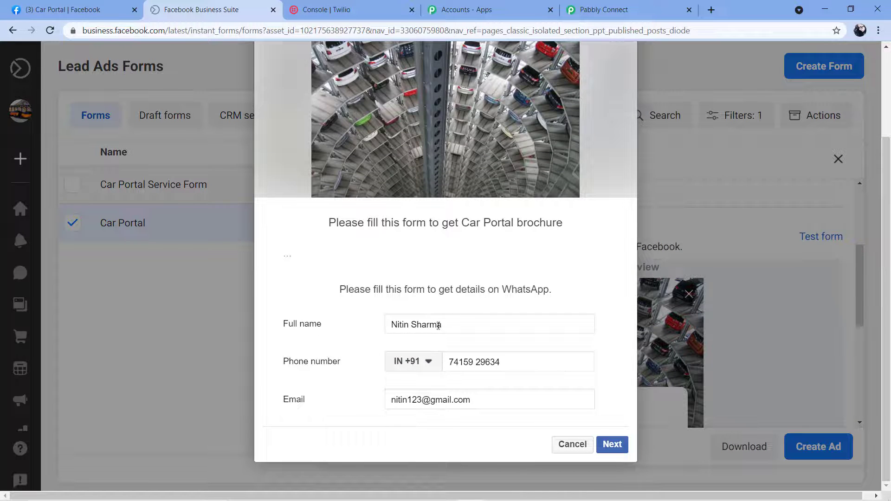
pyautogui.click(371, 343)
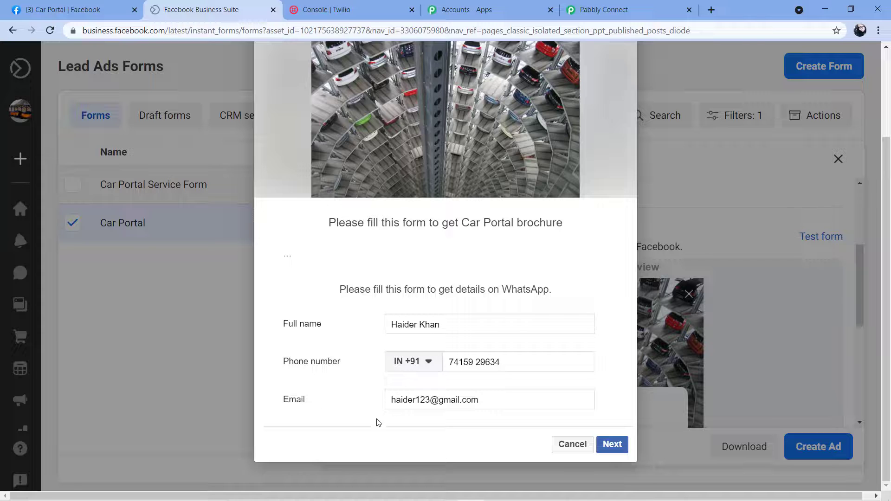
pyautogui.click(609, 444)
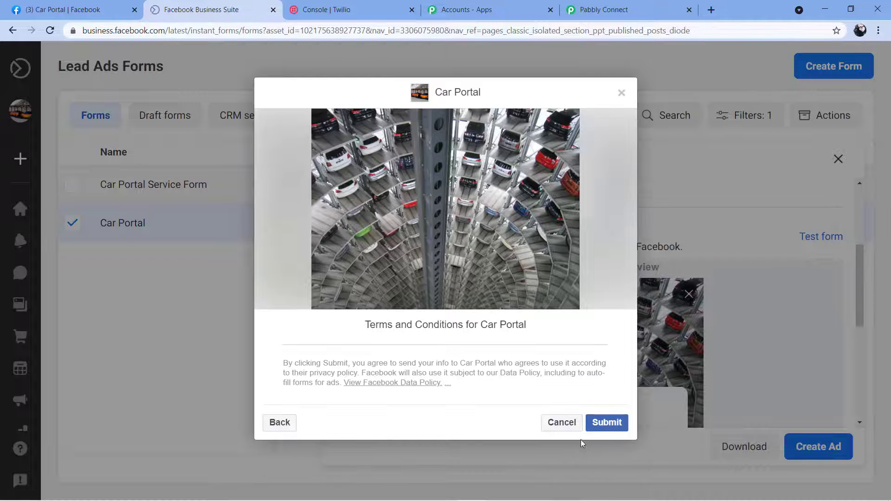
pyautogui.click(604, 424)
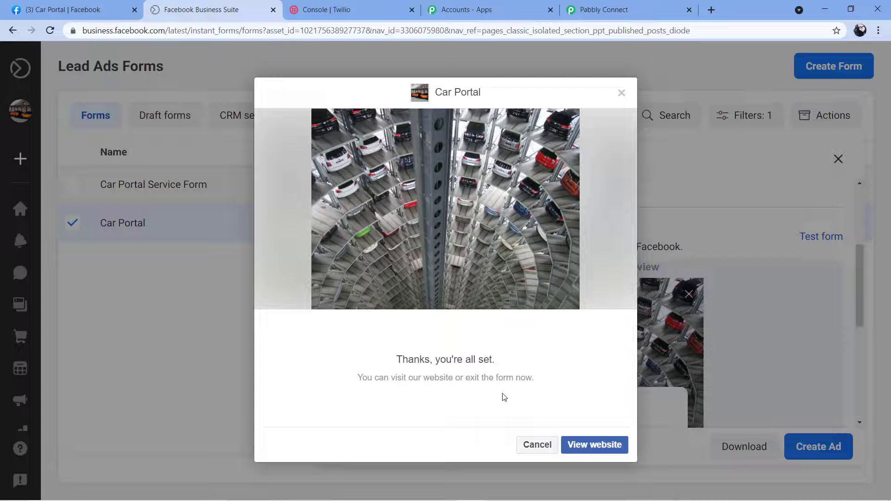
pyautogui.click(599, 10)
pyautogui.scroll(3, 557, 172)
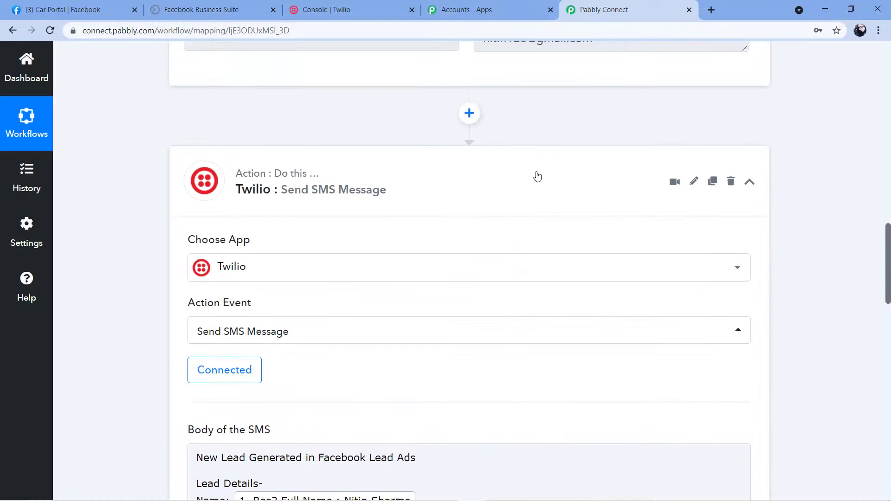
# - Collapse the Twilio Send SMS Message action card and the Facebook Lead Ads New Lead trigger card
pyautogui.click(483, 183)
pyautogui.scroll(4, 653, 200)
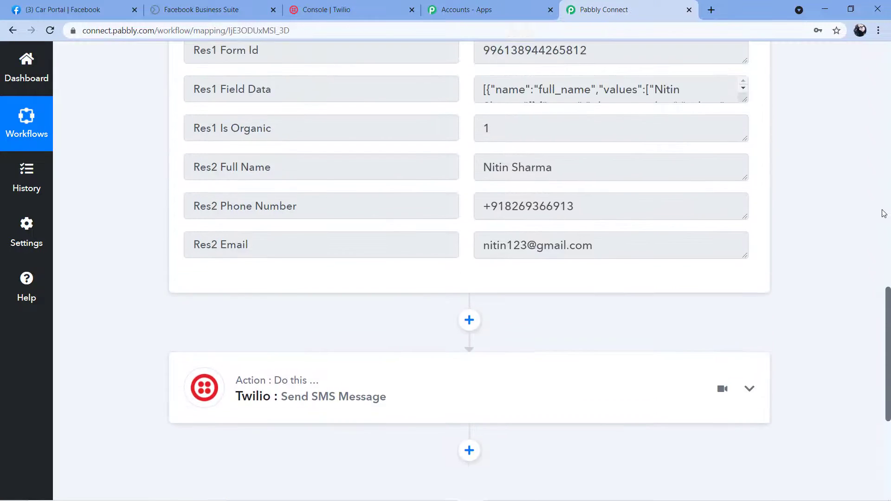
pyautogui.scroll(15, 789, 199)
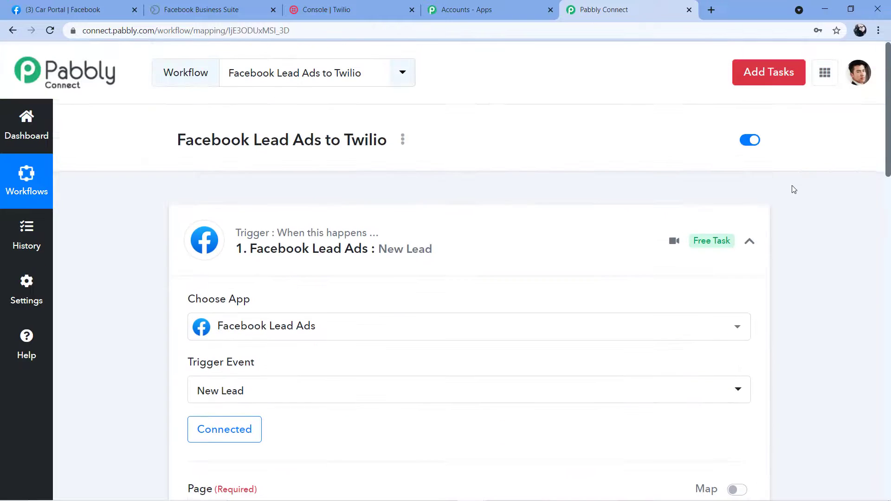
pyautogui.click(749, 239)
pyautogui.scroll(-1, 400, 158)
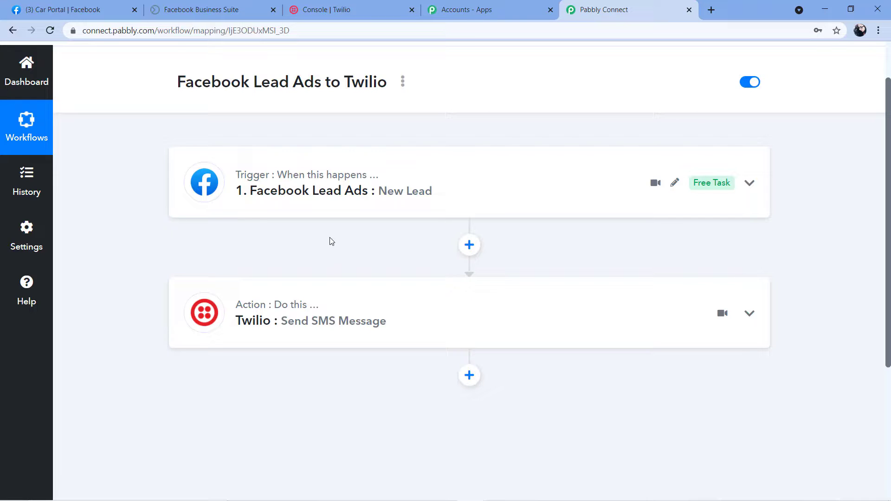
pyautogui.scroll(2, 495, 232)
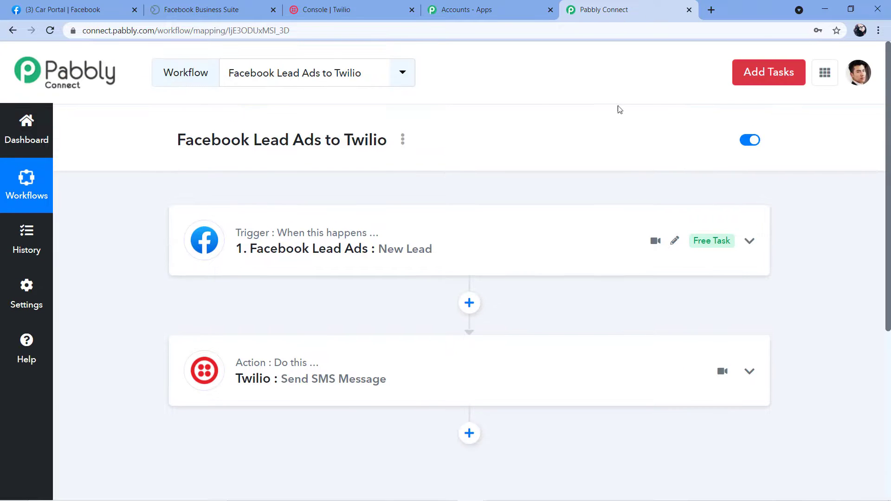